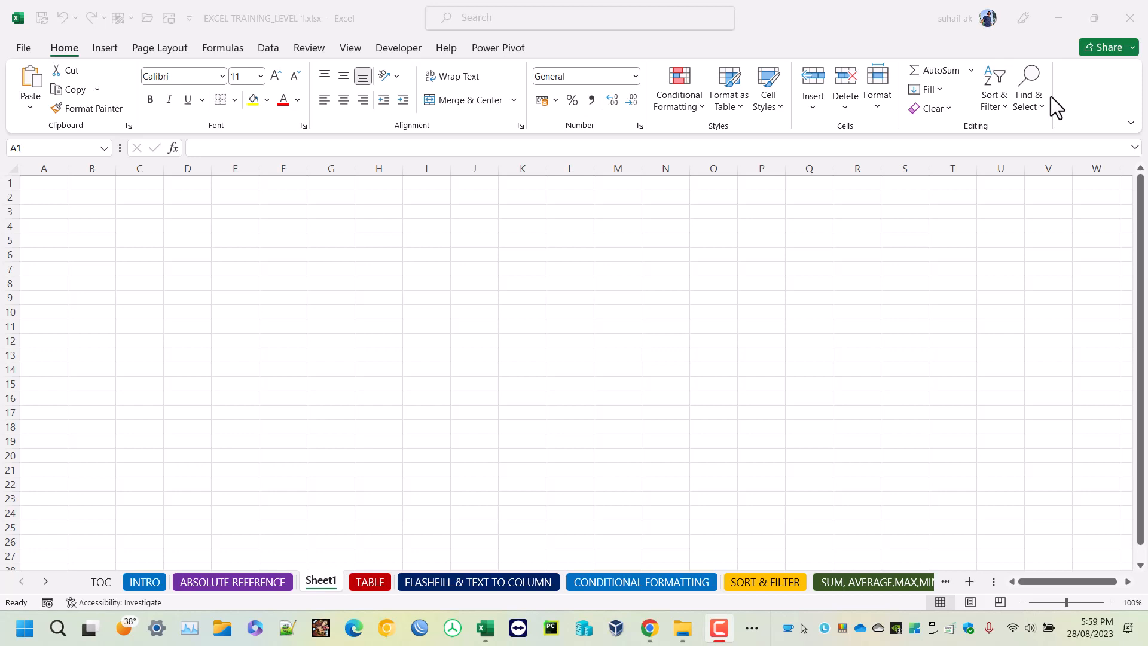
# Enter the title ABC INTERNATIONAL SCHOOL in cell A1 of Sheet1.
pyautogui.click(46, 183)
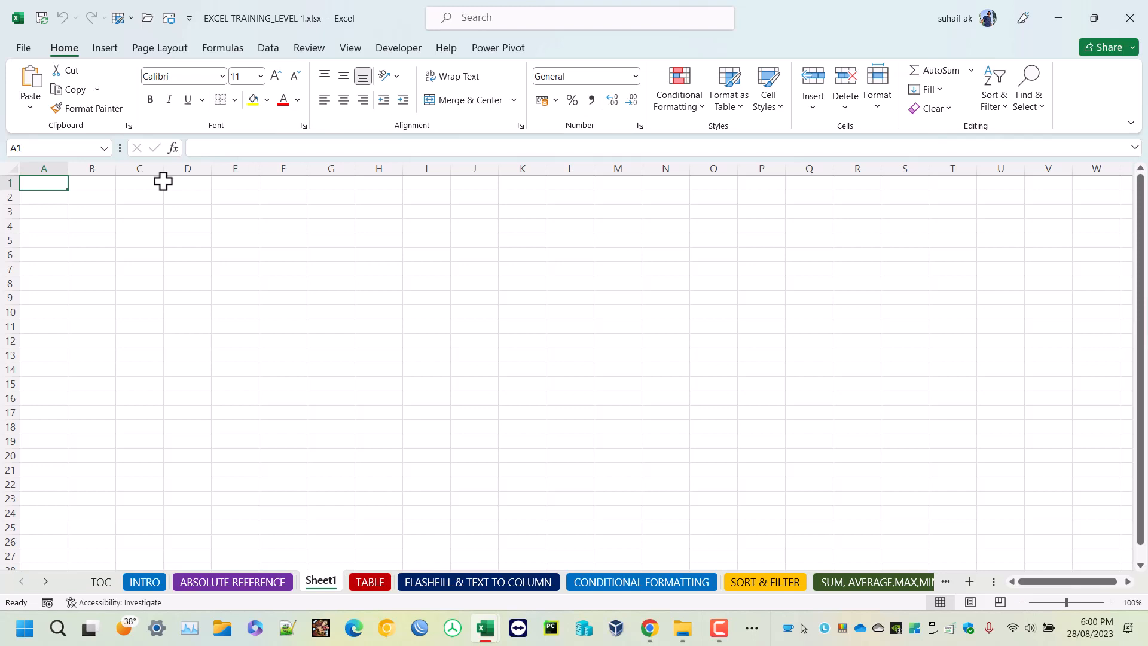
pyautogui.press('capslock')
pyautogui.write('AB')
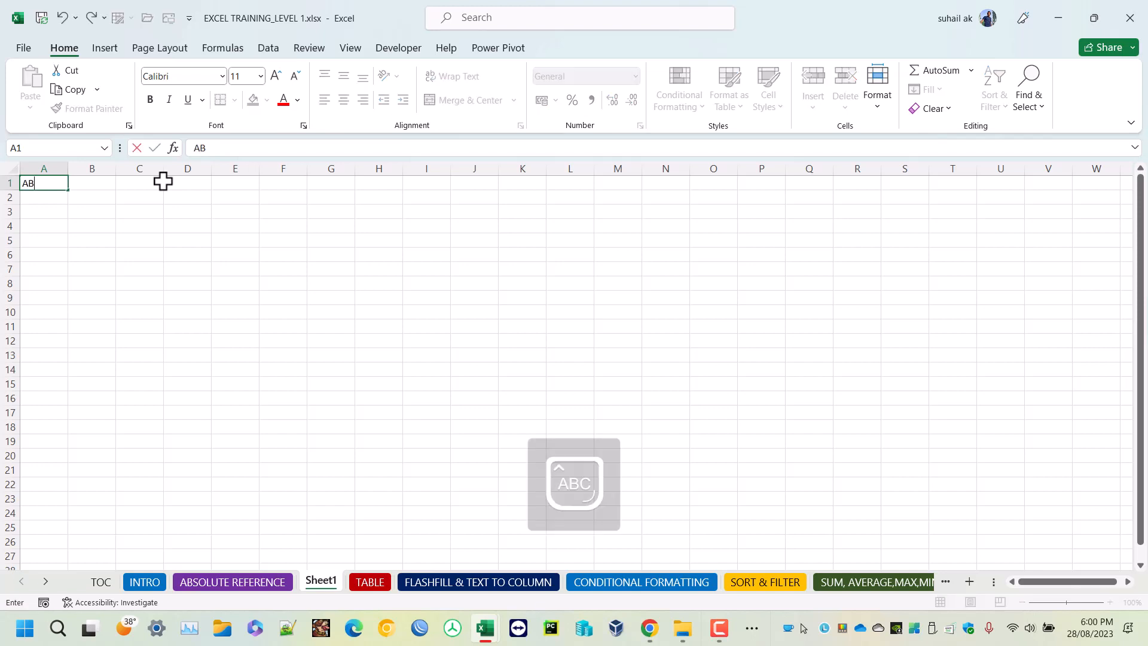
pyautogui.write('C INTERNATION')
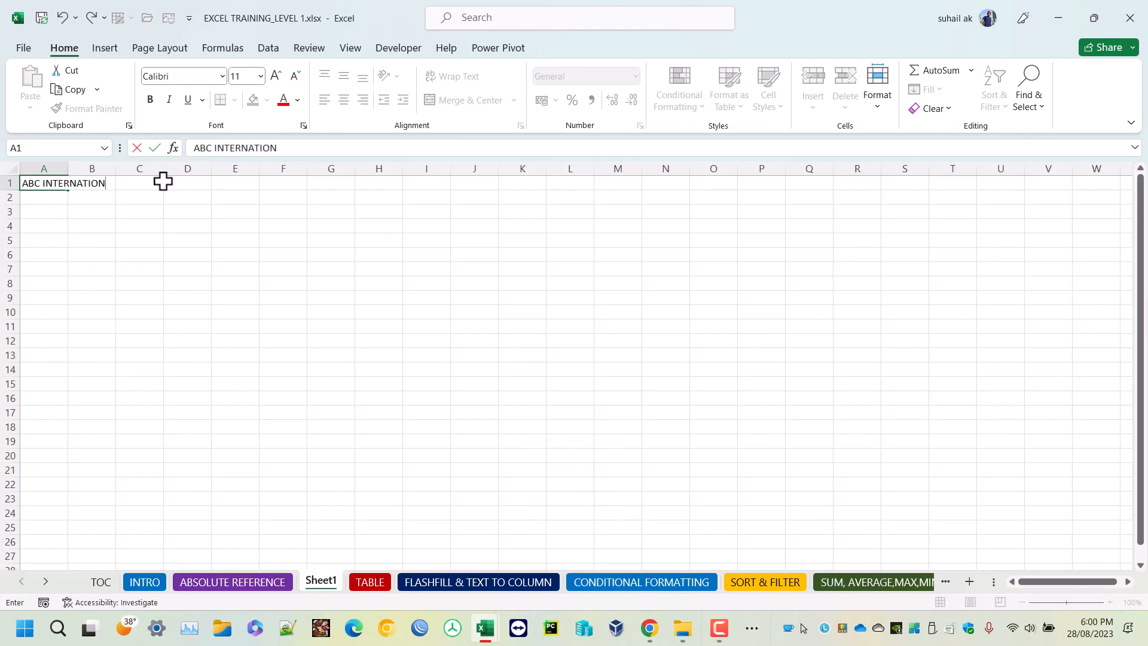
pyautogui.write('AL SCHOOL')
pyautogui.press('Return')
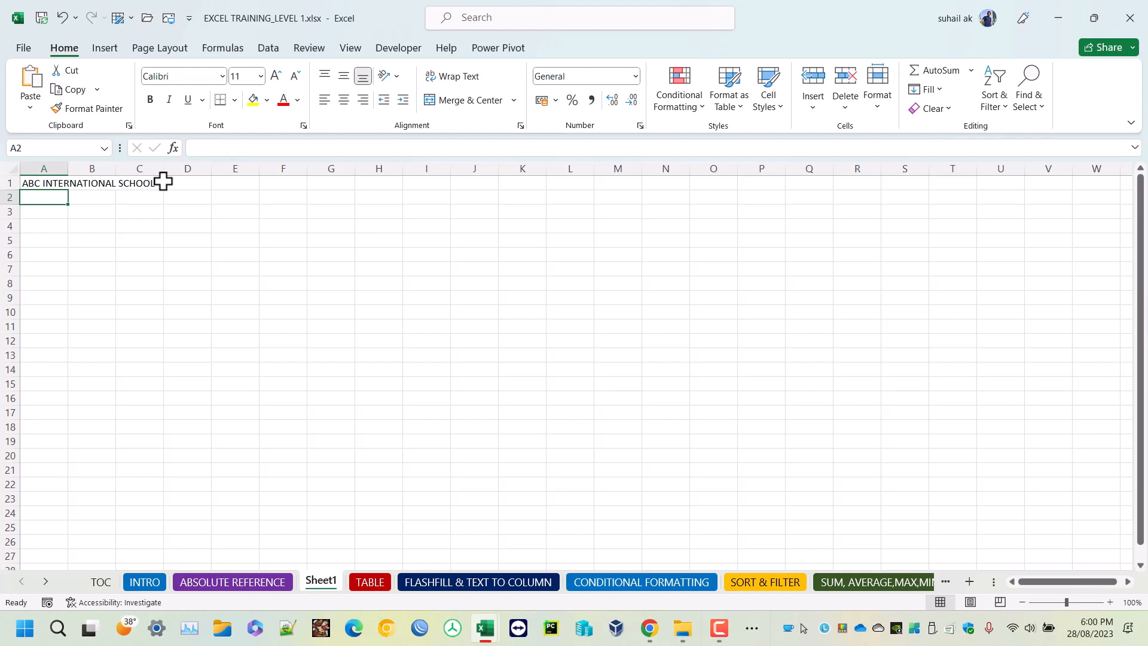
# Enter the column headings SL NO in A3 and NAME OF THE STUDENT in B3.
pyautogui.press('Return')
pyautogui.write('SL')
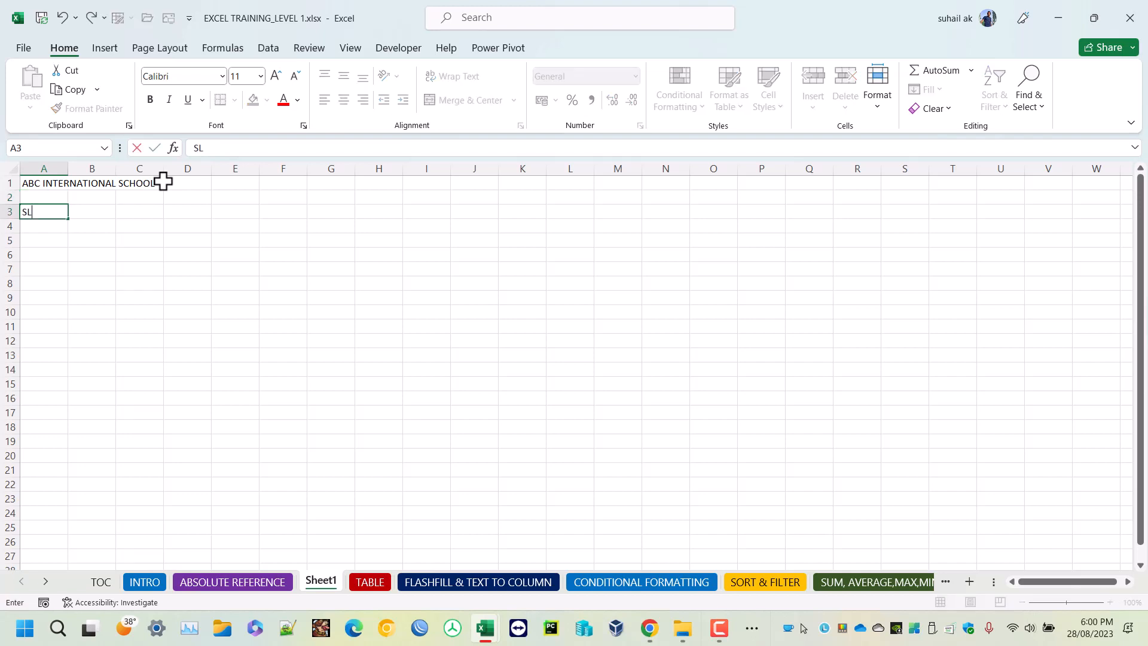
pyautogui.write(' NO')
pyautogui.press('Tab')
pyautogui.write('NAM')
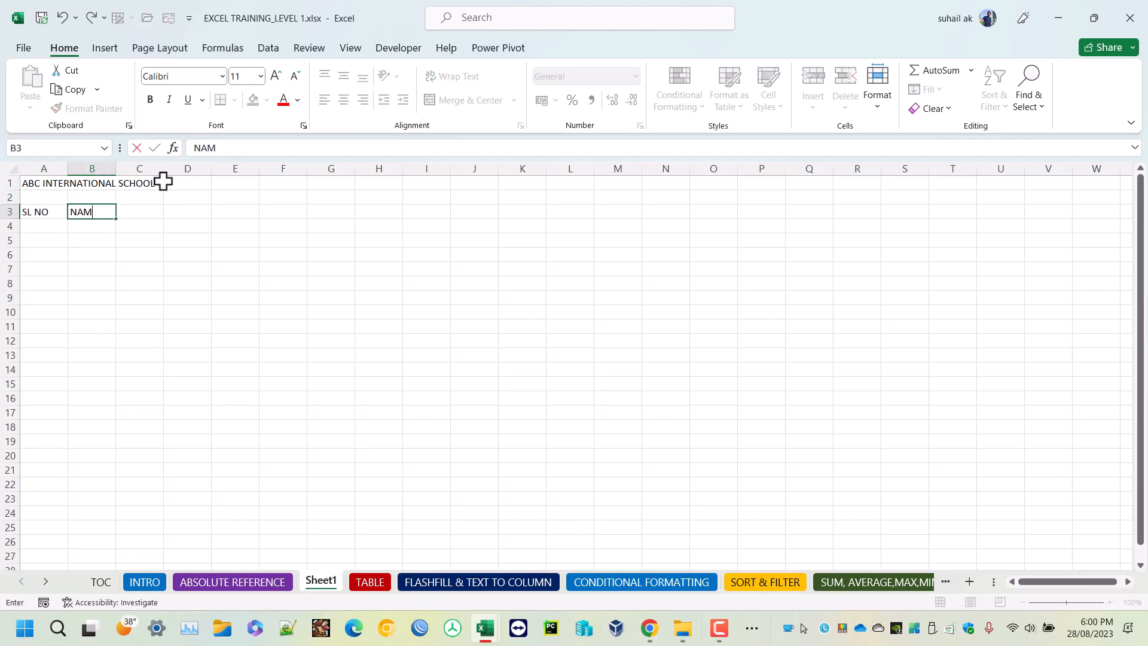
pyautogui.write('E OF THE STUDENT')
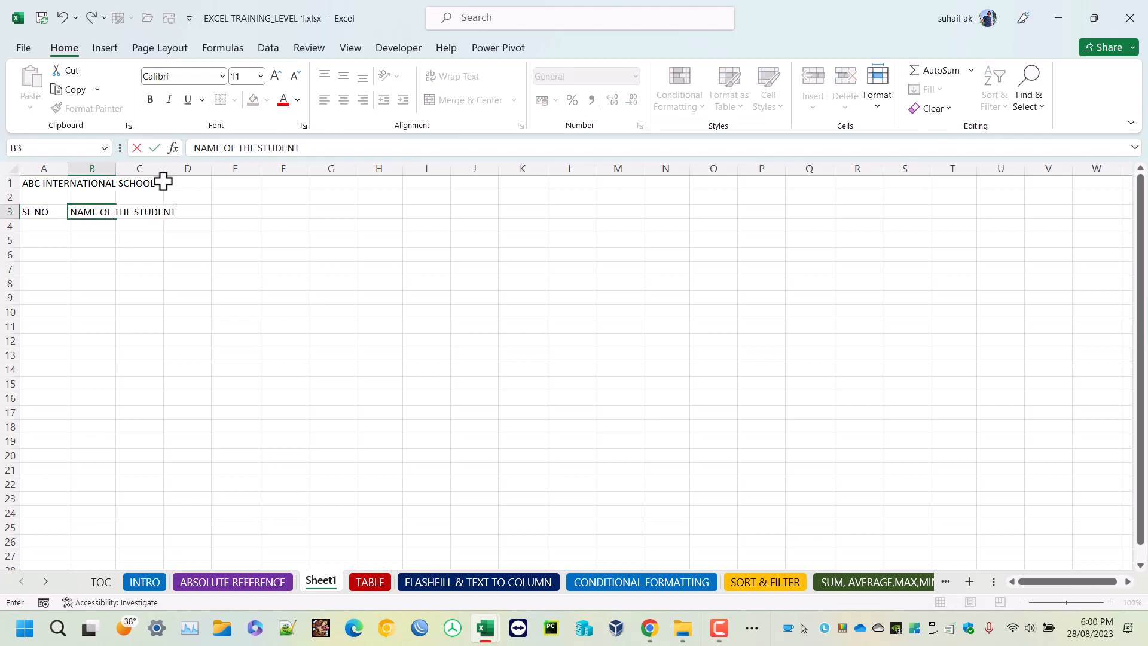
pyautogui.press('Tab')
pyautogui.press('Tab')
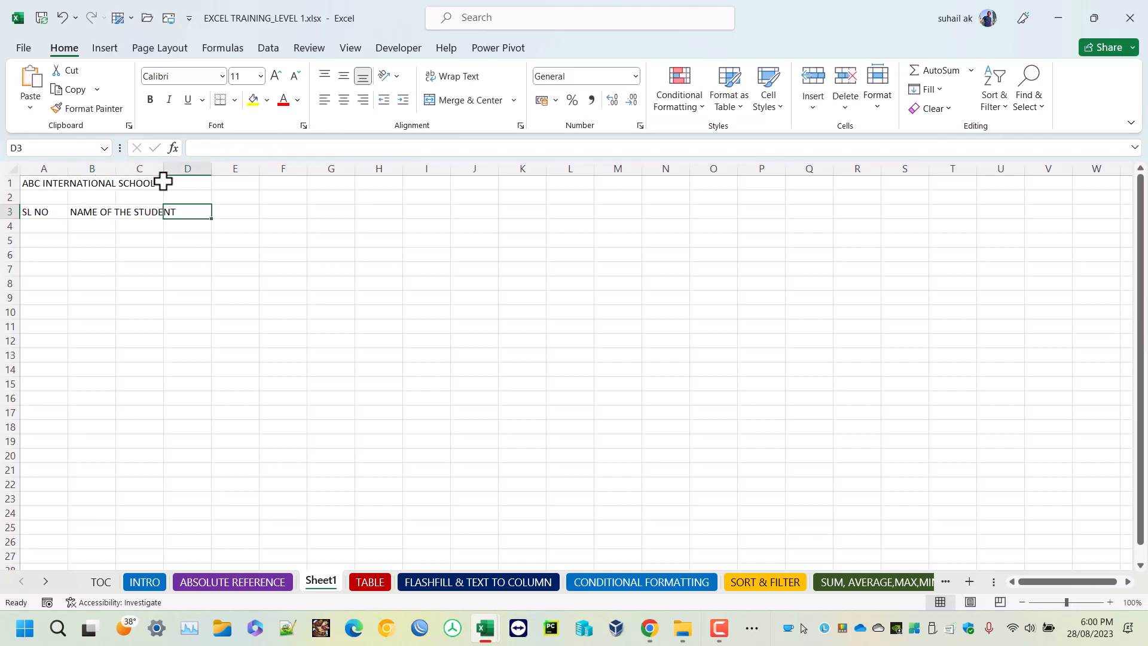
# Examine B3 and C3 to see which cell actually holds the overflowing student-name heading.
pyautogui.press('Left')
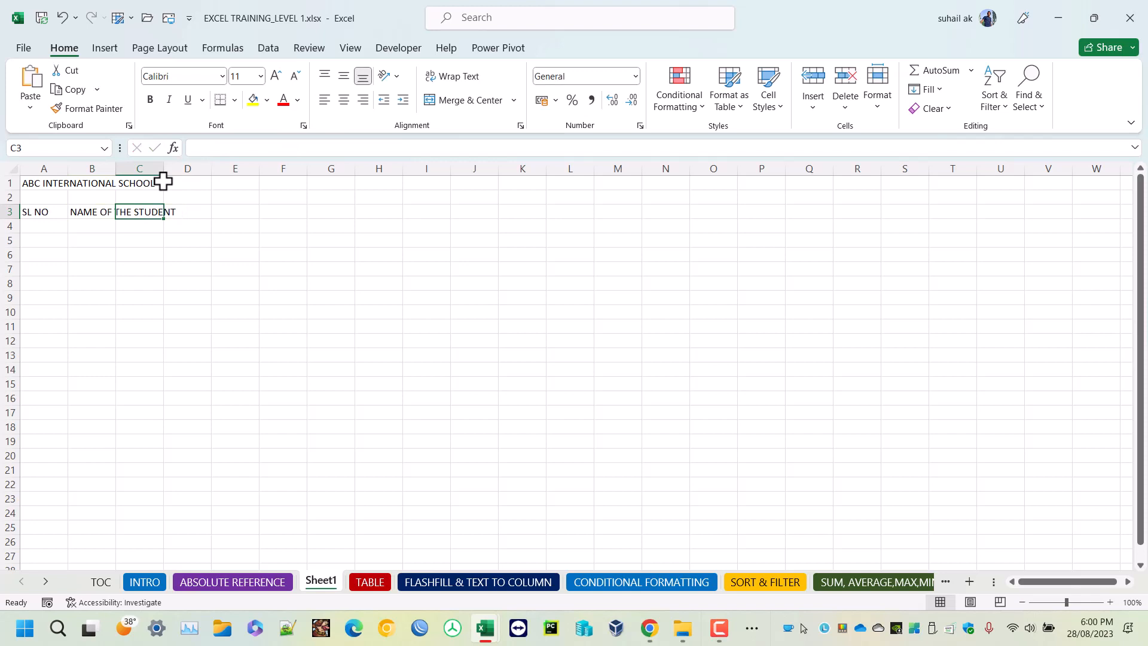
pyautogui.click(95, 211)
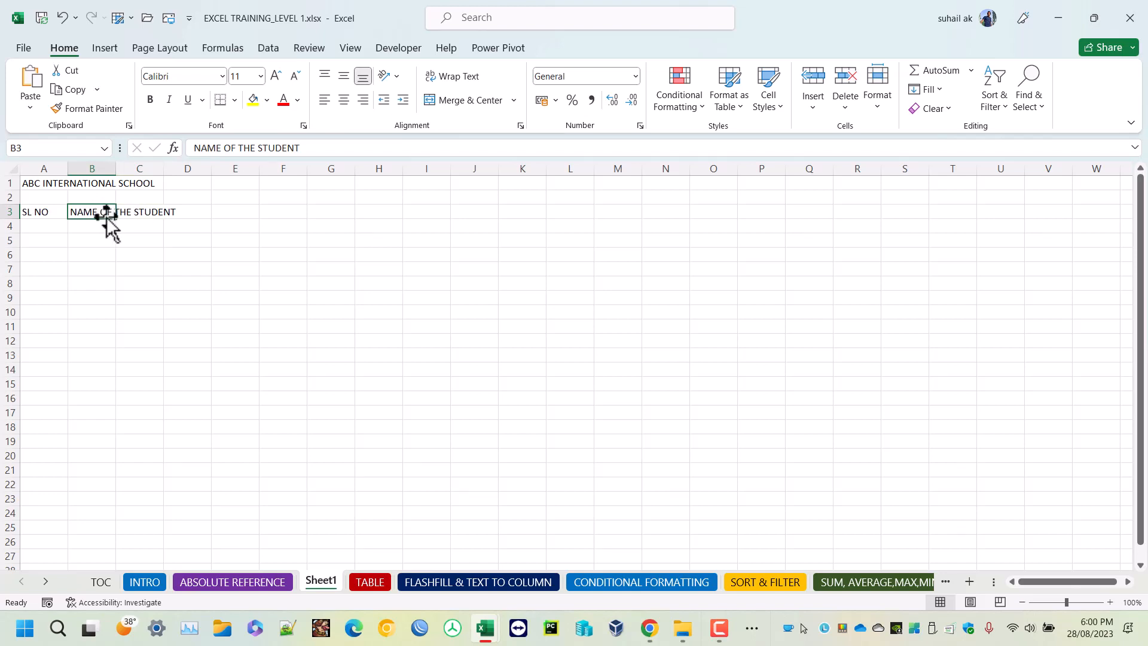
pyautogui.click(136, 213)
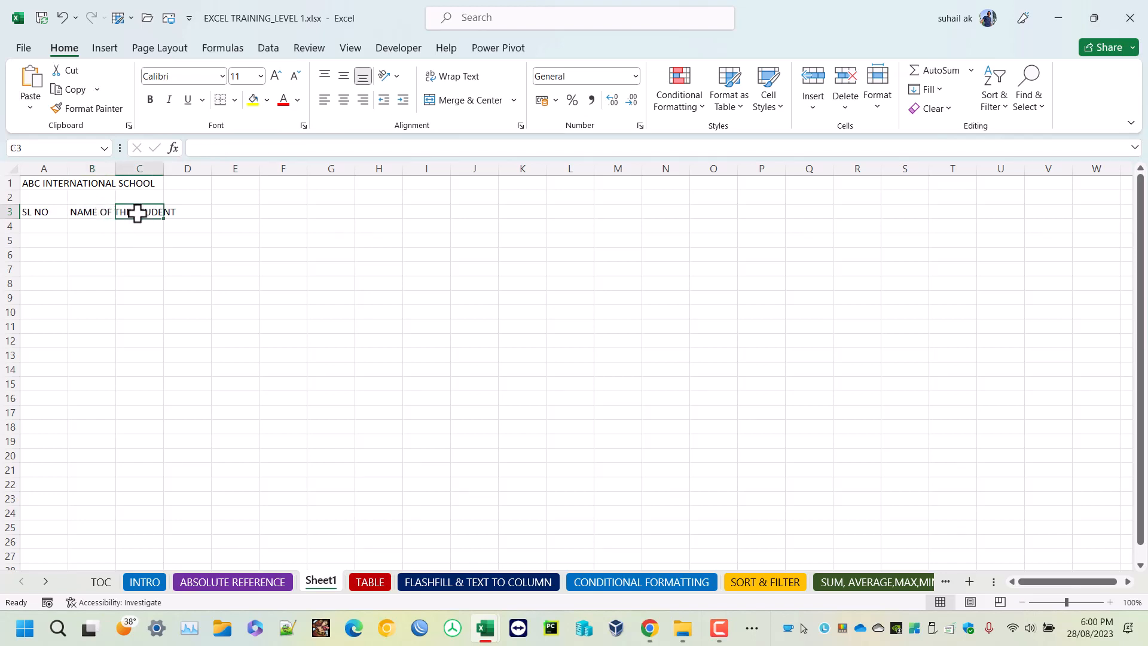
pyautogui.click(100, 211)
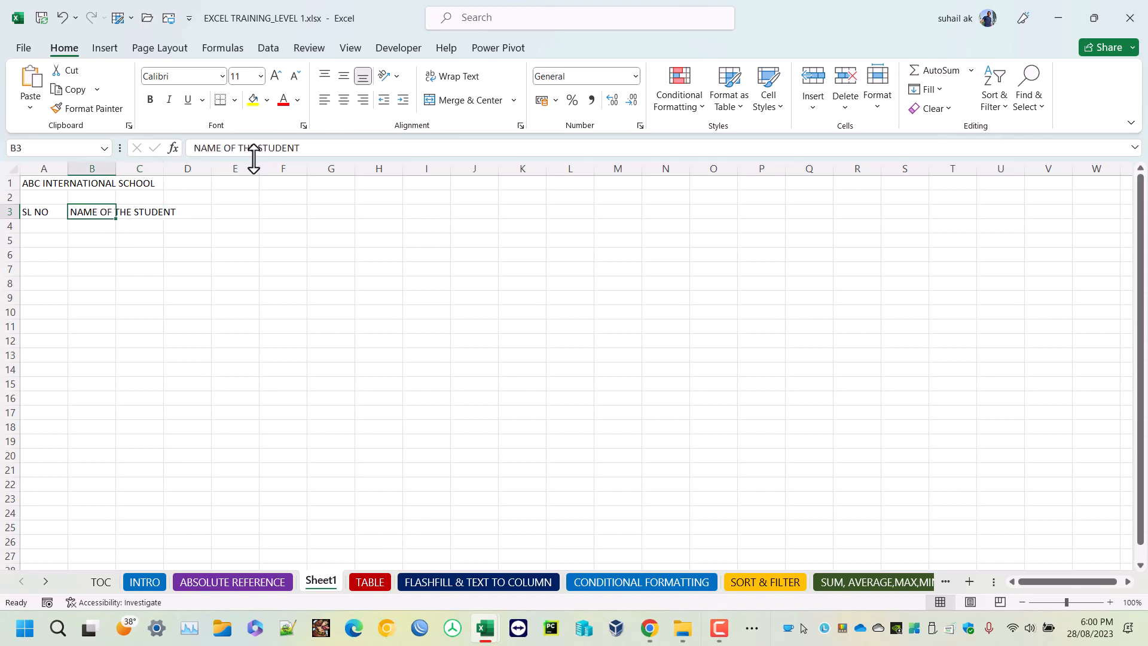
pyautogui.moveTo(311, 150); pyautogui.dragTo(216, 150)
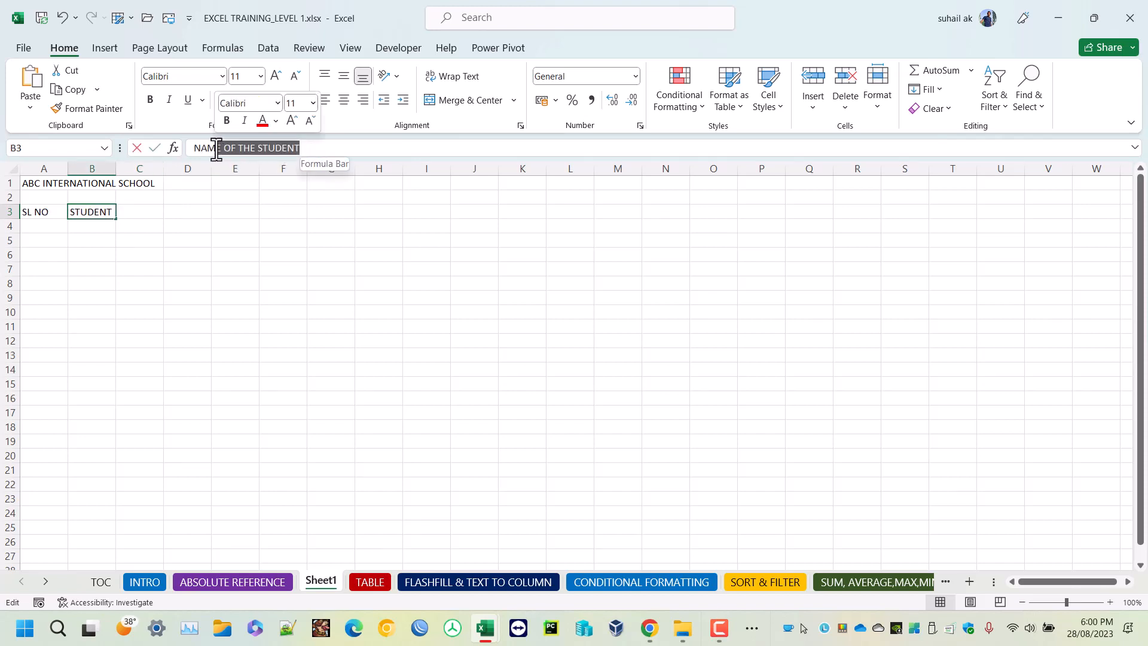
pyautogui.click(92, 214)
pyautogui.click(90, 240)
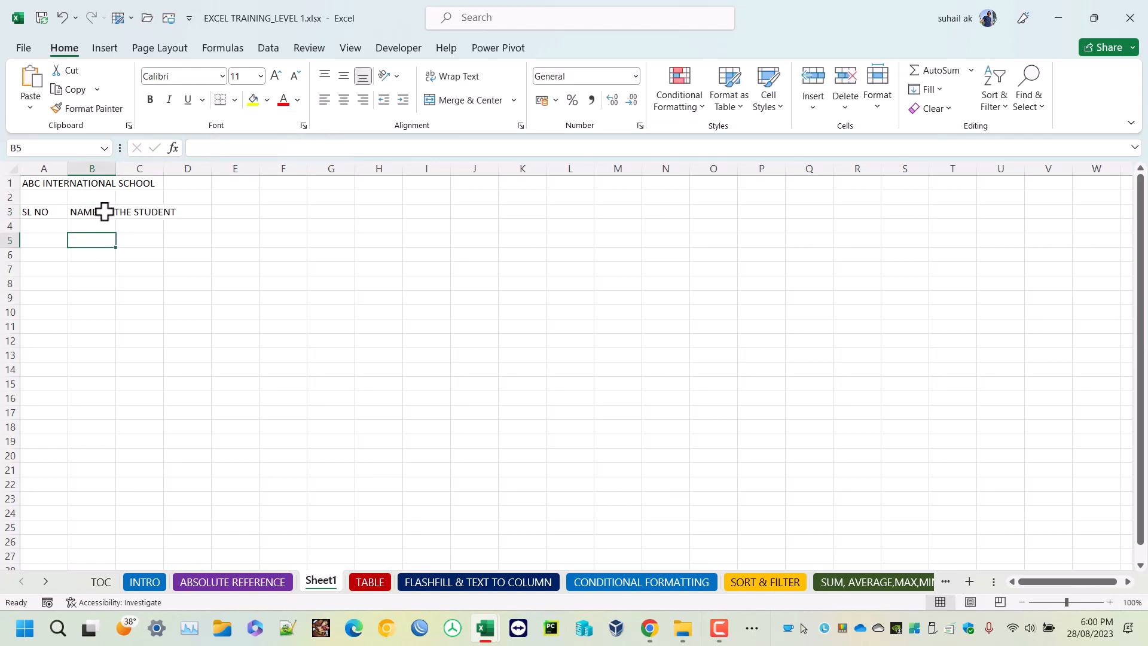
# Enter the heading ENG in cell C3.
pyautogui.click(142, 212)
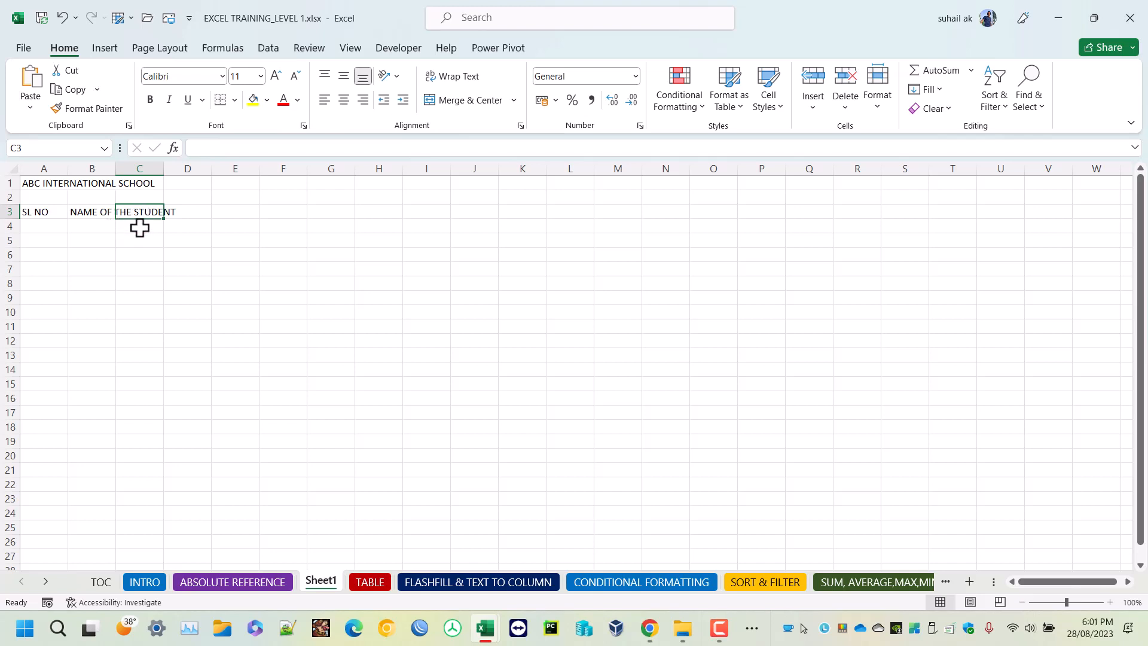
pyautogui.write('ENG')
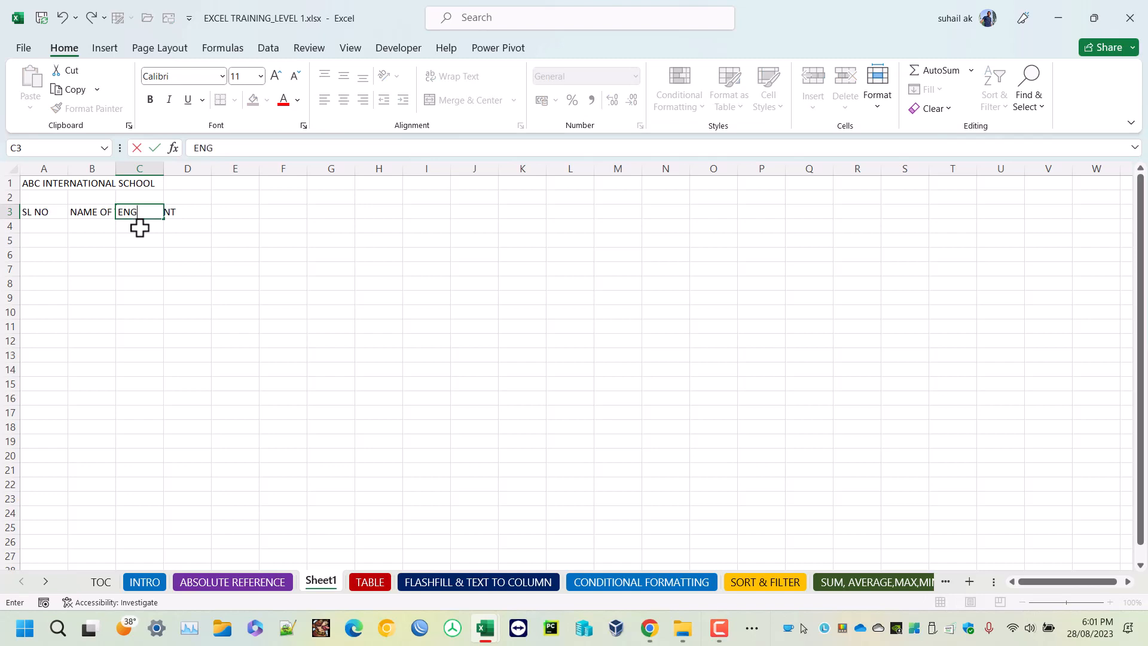
pyautogui.press('Tab')
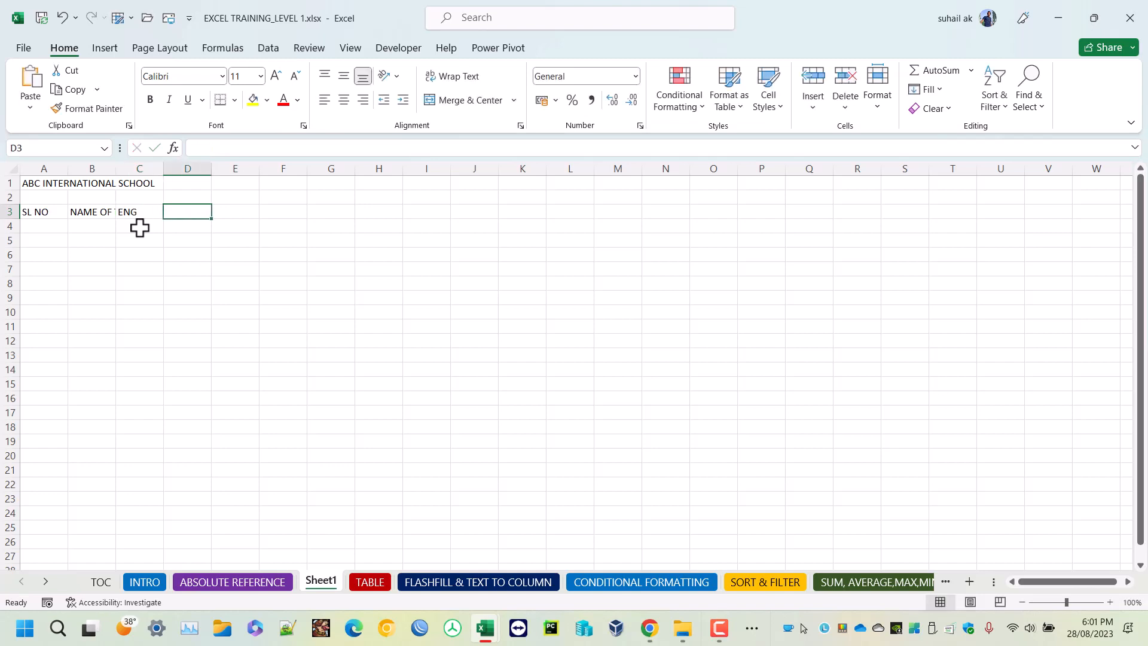
# Auto-fit the width of column B to the NAME OF THE STUDENT heading.
pyautogui.click(95, 211)
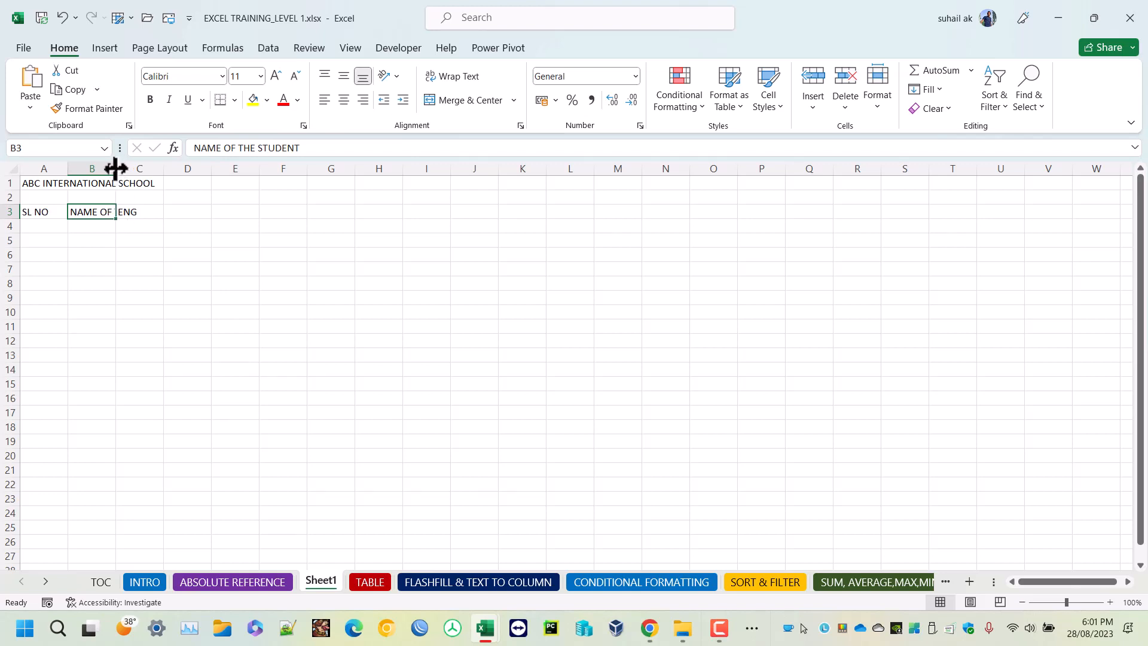
pyautogui.moveTo(115, 168)
pyautogui.mouseDown()
pyautogui.moveTo(183, 165)
pyautogui.moveTo(115, 170)
pyautogui.mouseUp()
pyautogui.doubleClick(113, 165)
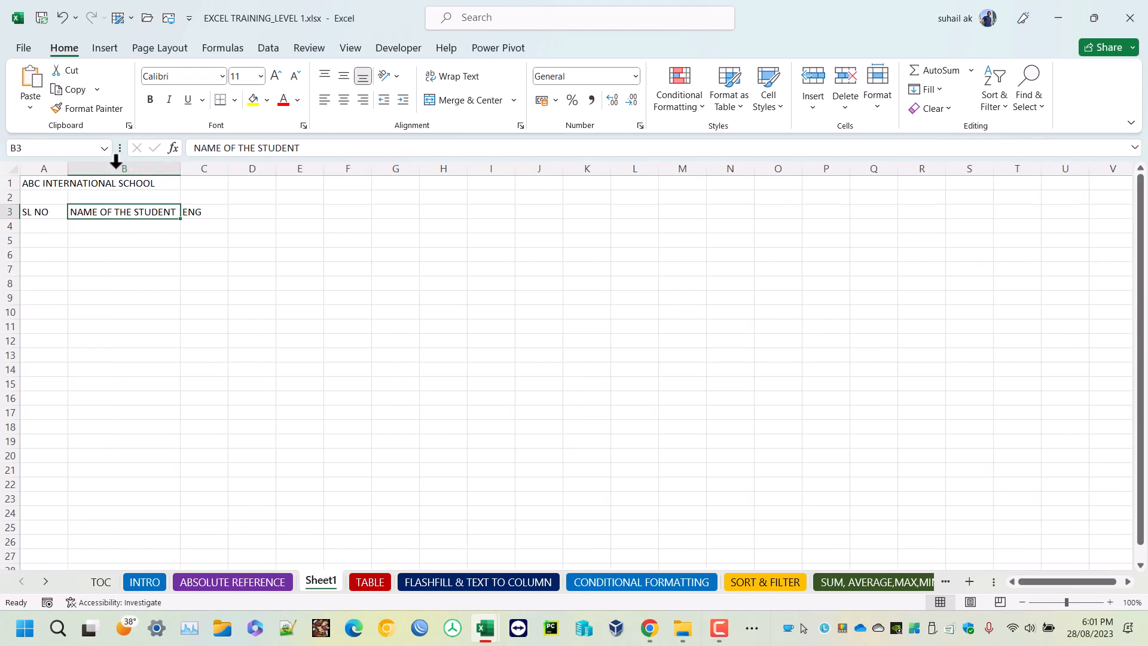
# Enter the headings MATH, IT, TOTAL and AVERAGE in cells D3 to G3.
pyautogui.click(242, 210)
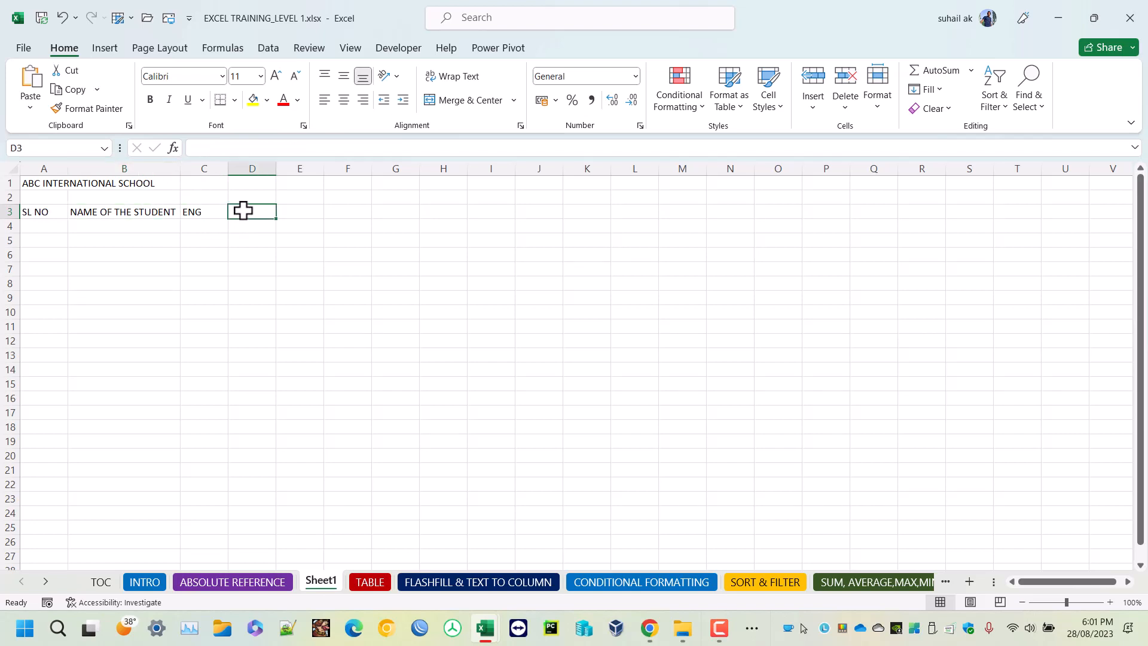
pyautogui.write('MATH')
pyautogui.press('Tab')
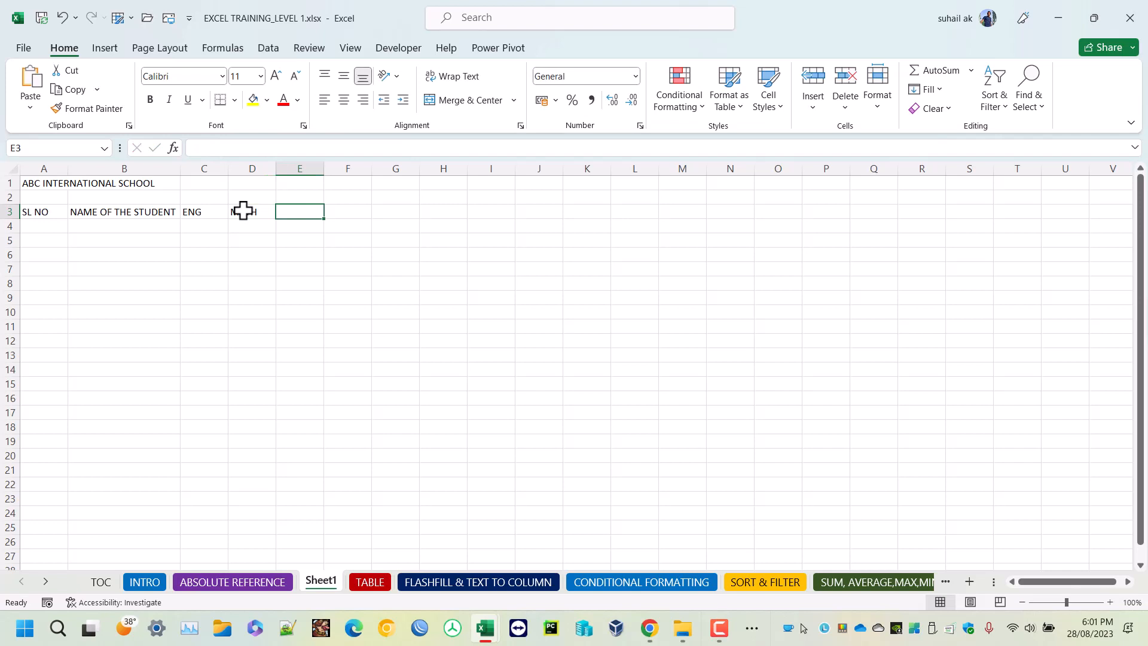
pyautogui.write('IT')
pyautogui.press('Tab')
pyautogui.write('TOT')
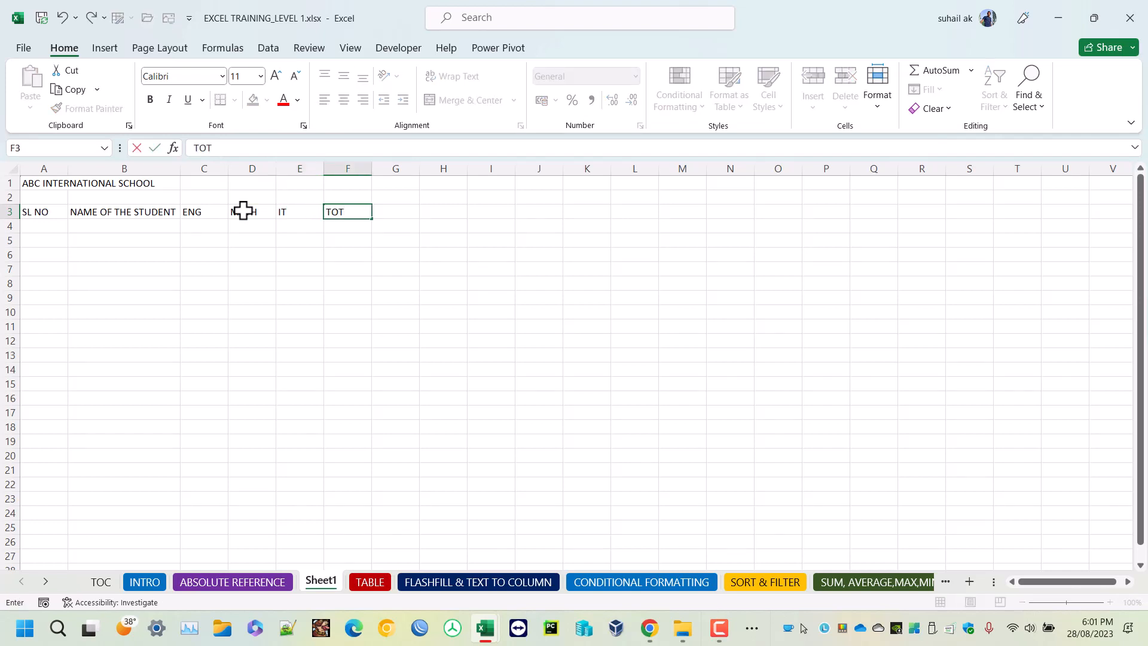
pyautogui.write('AL')
pyautogui.press('Tab')
pyautogui.write('AVERAGE')
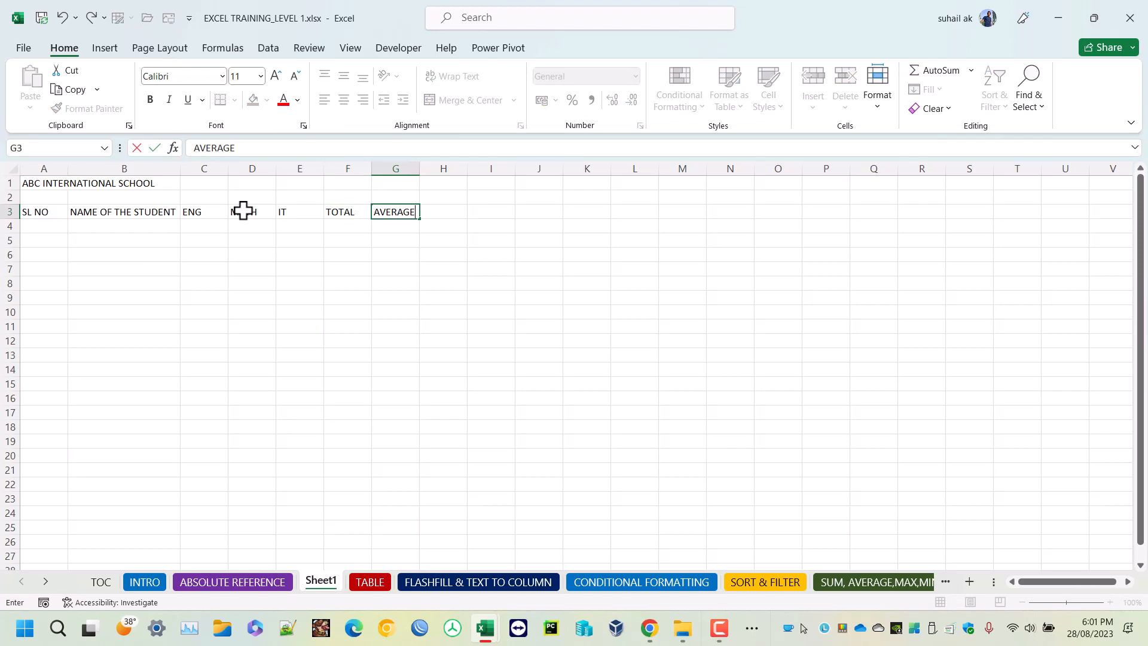
pyautogui.press('Return')
# Enter 1 and 2 in A4 and A5 and fill the serial numbers down to 10 in A13.
pyautogui.press('Home')
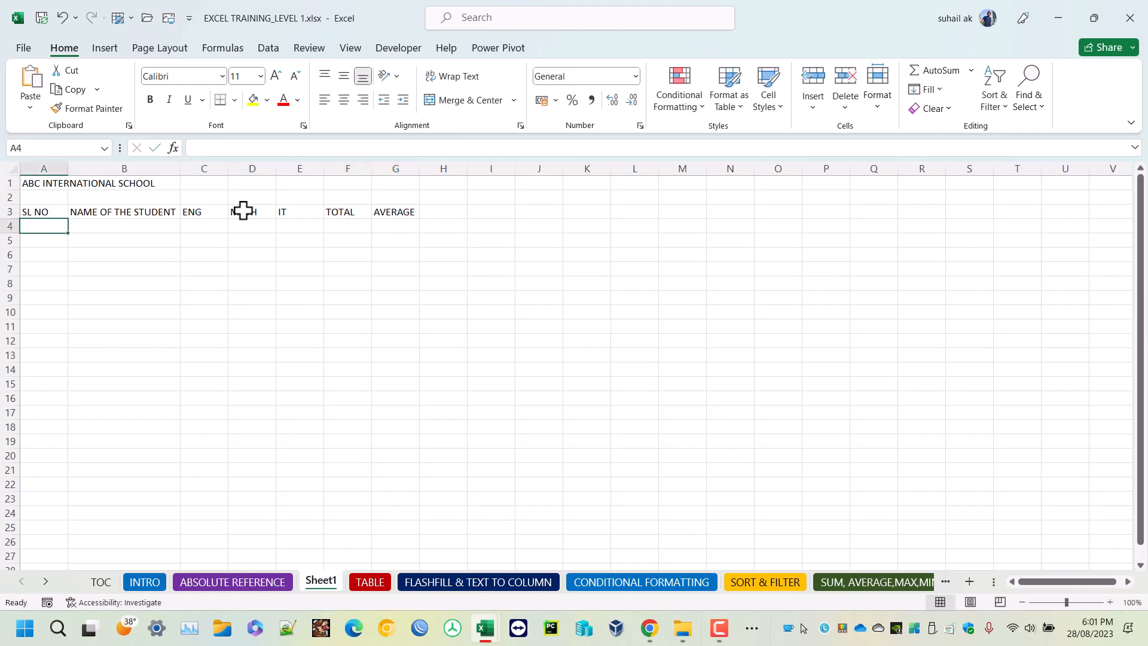
pyautogui.write('1')
pyautogui.press('Return')
pyautogui.write('2')
pyautogui.press('Return')
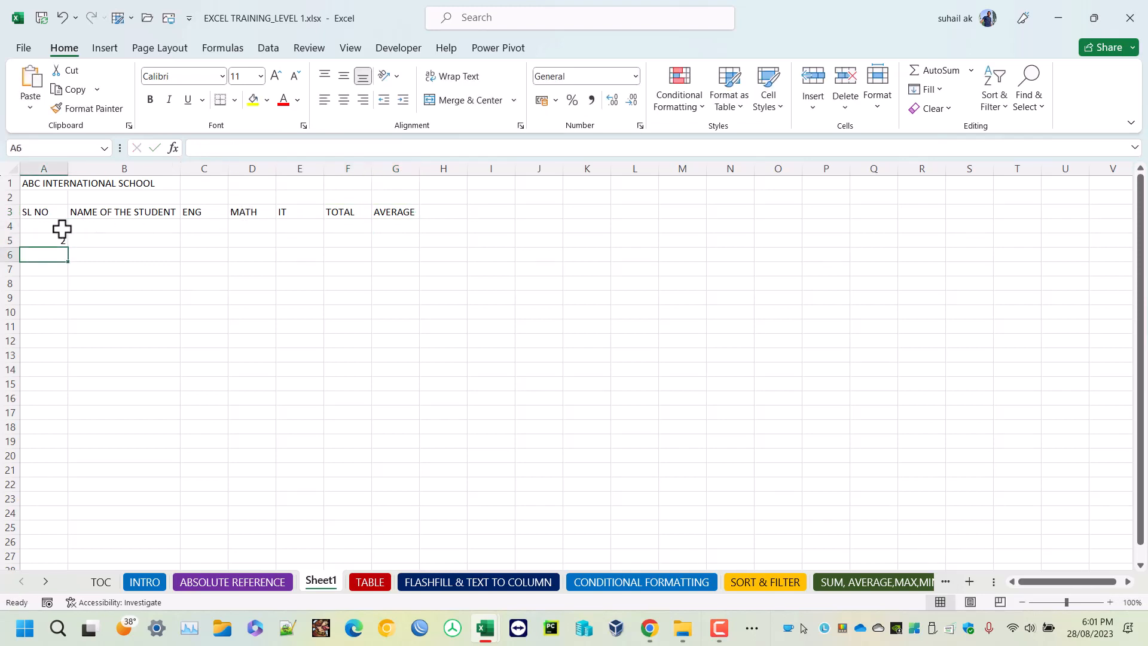
pyautogui.moveTo(60, 230); pyautogui.dragTo(54, 361)
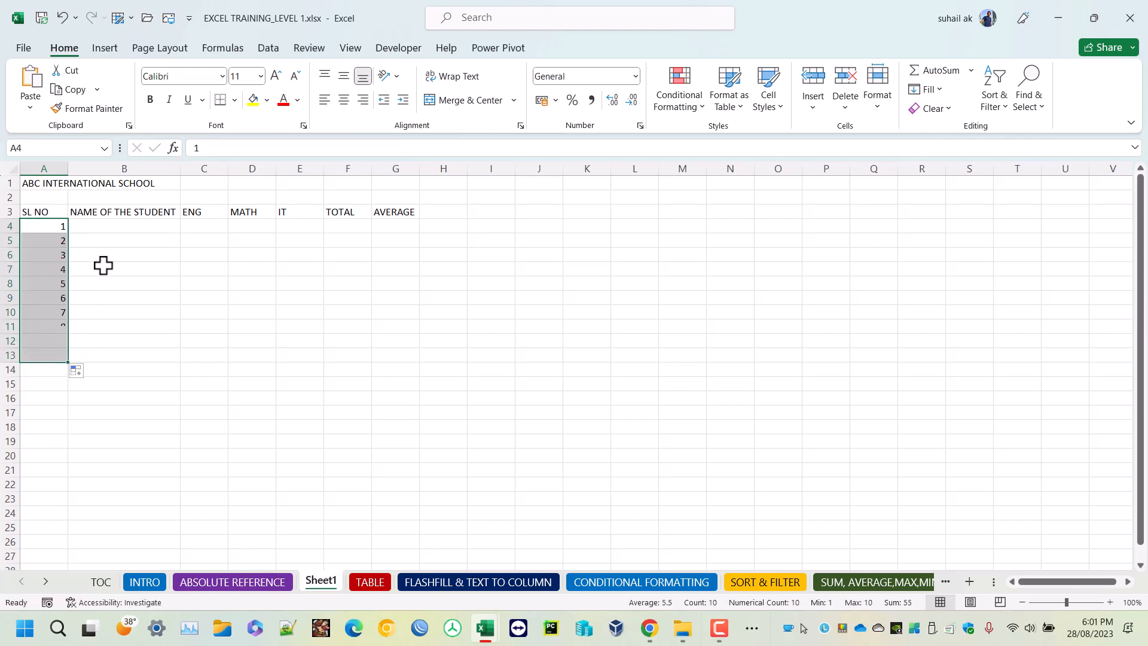
# Enter the first two students' names in capitals in cells B4 and B5.
pyautogui.click(110, 228)
pyautogui.write('JOHN')
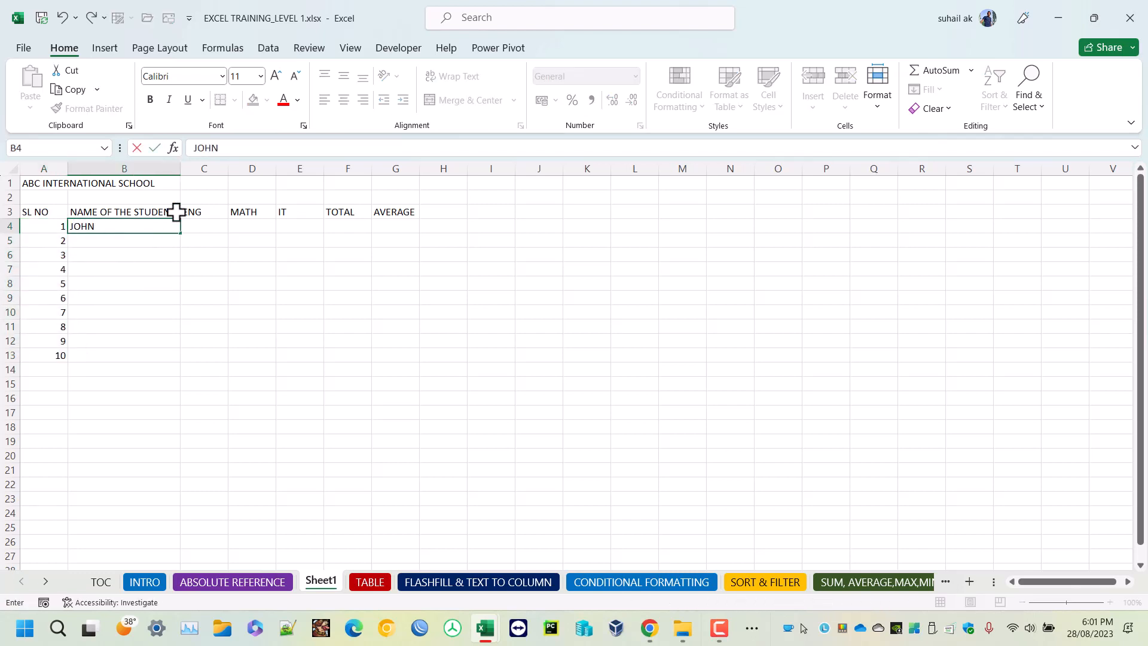
pyautogui.press('Return')
pyautogui.write('M')
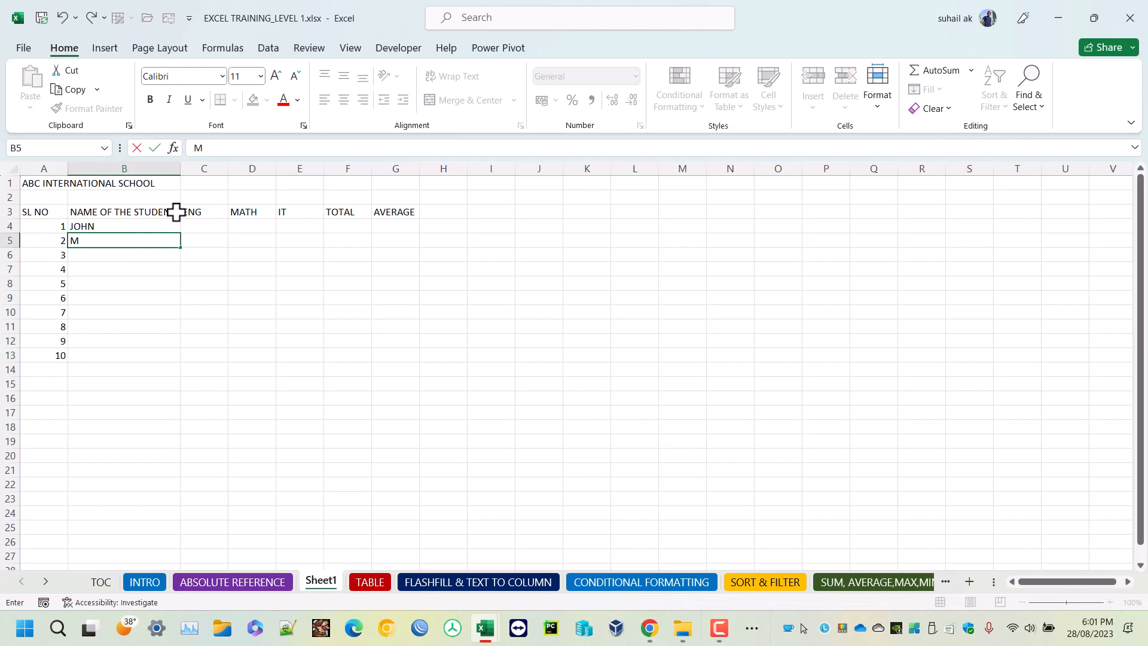
pyautogui.write('ICHAEL')
pyautogui.press('Return')
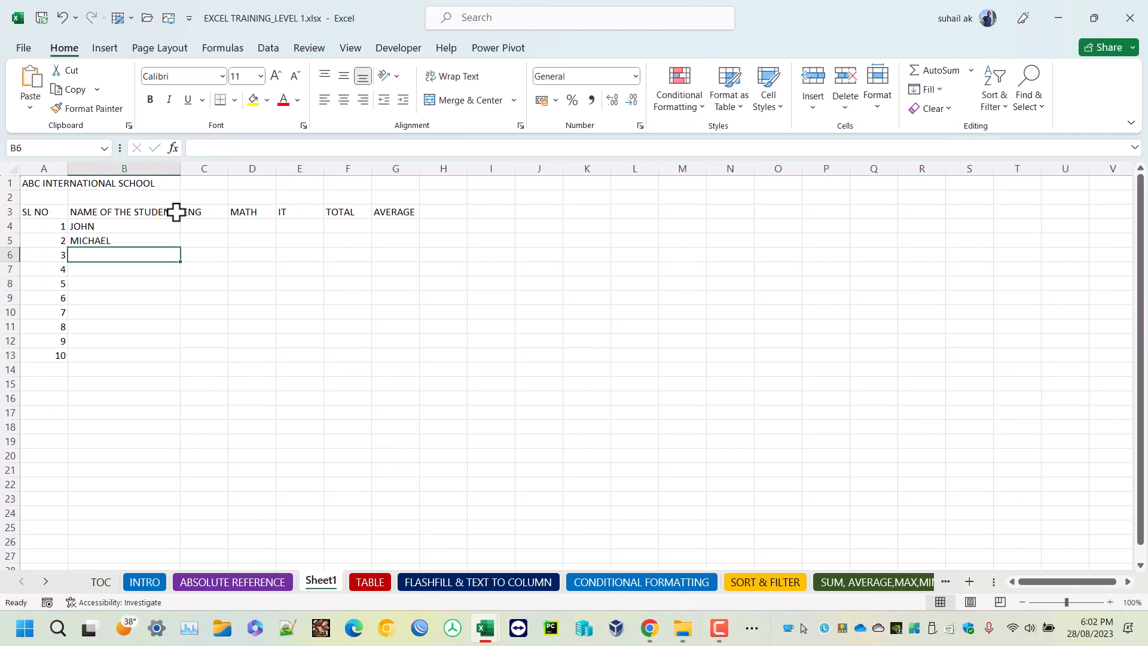
# Enter the third and fourth students' names in cells B6 and B7.
pyautogui.write('SARA')
pyautogui.press('Return')
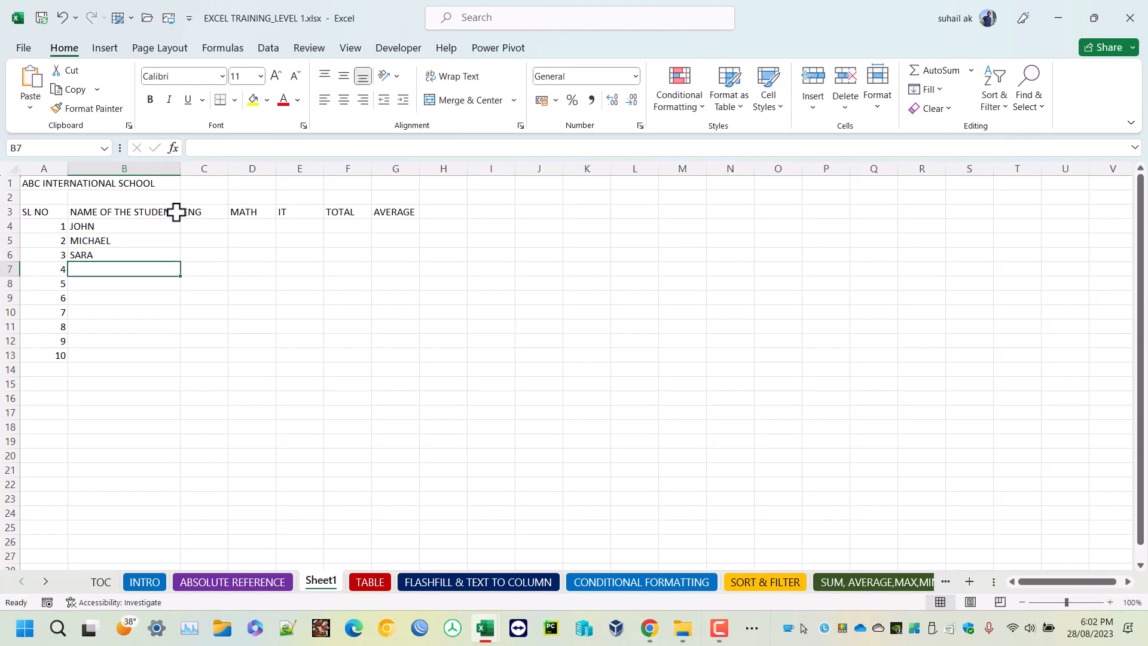
pyautogui.write('SMITH')
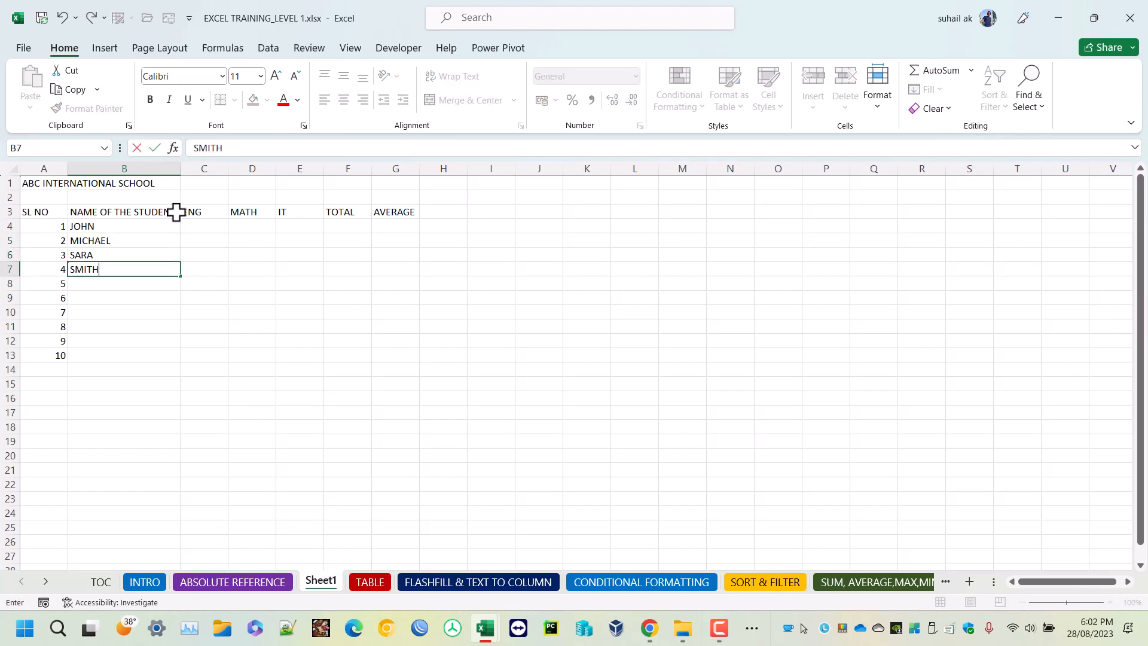
pyautogui.press('Tab')
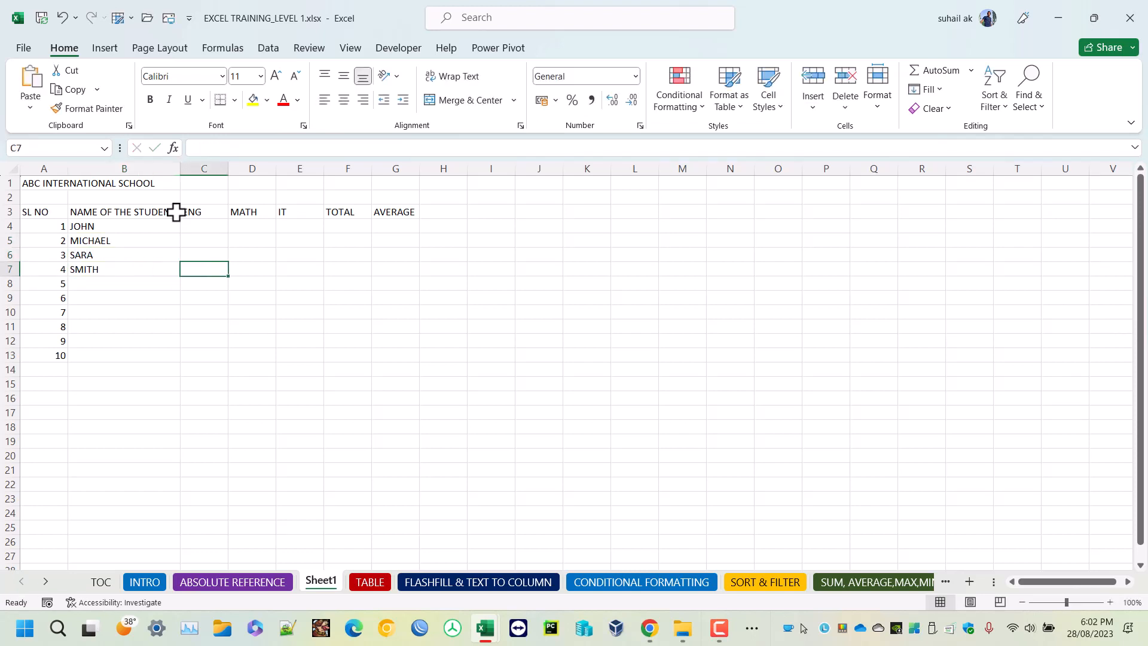
# Enter the fifth and sixth students' names in capitals in cells B8 and B9.
pyautogui.press('Left')
pyautogui.press('Down')
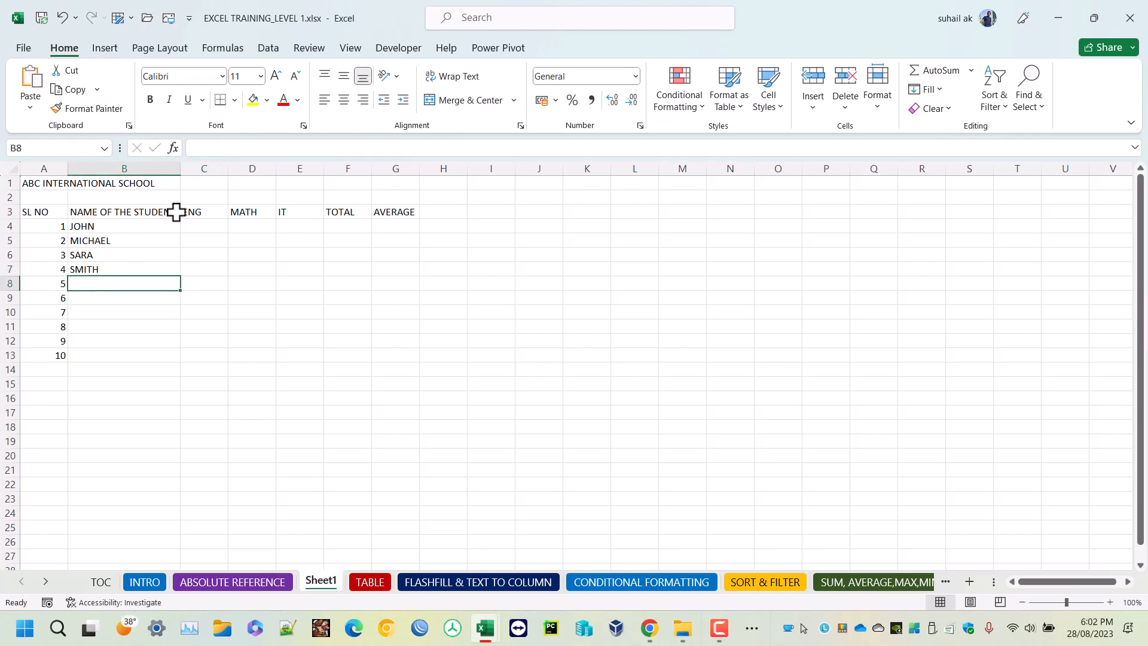
pyautogui.press('Down')
pyautogui.press('Down')
pyautogui.press('Up')
pyautogui.press('Up')
pyautogui.write('ADAM')
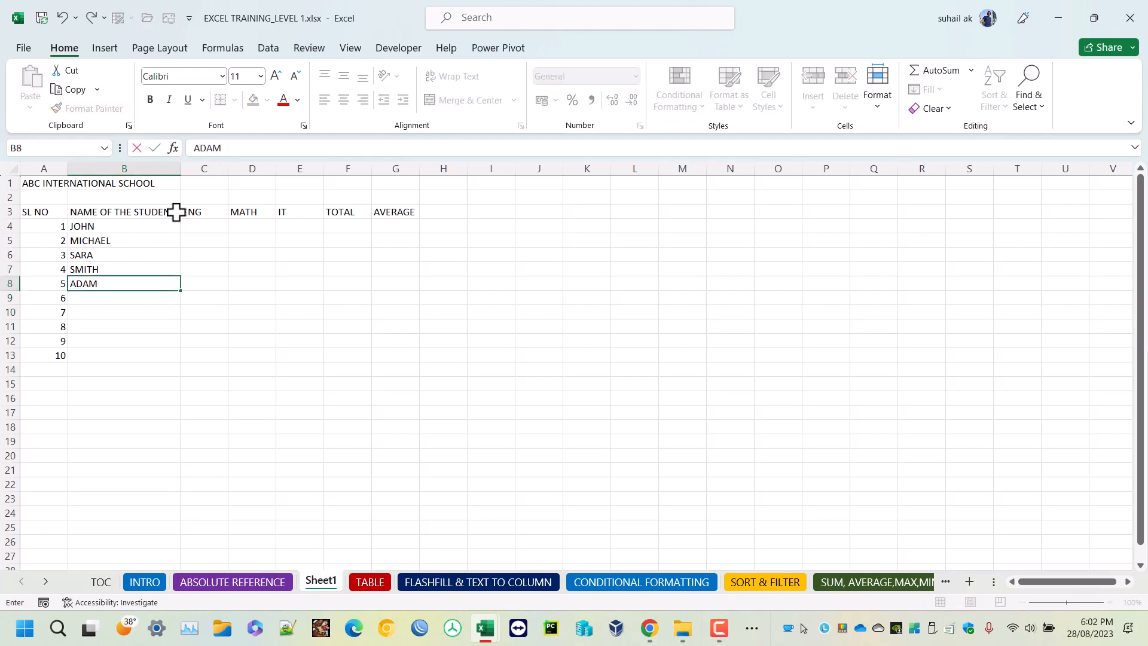
pyautogui.press('Return')
pyautogui.write('A')
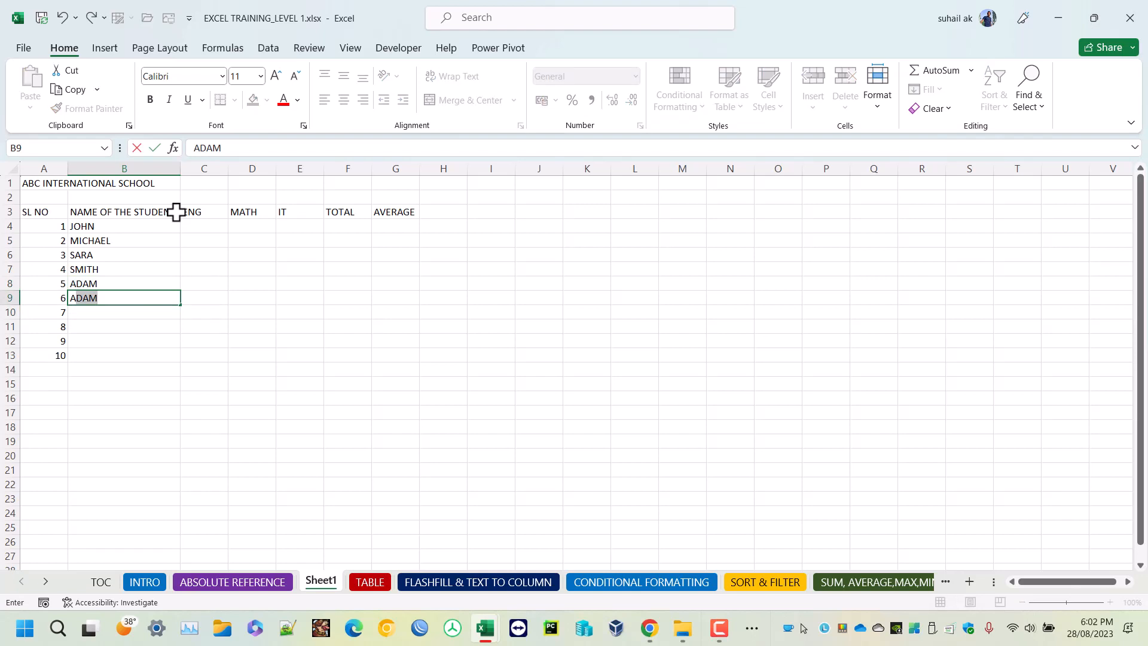
pyautogui.write('RUN')
pyautogui.press('Return')
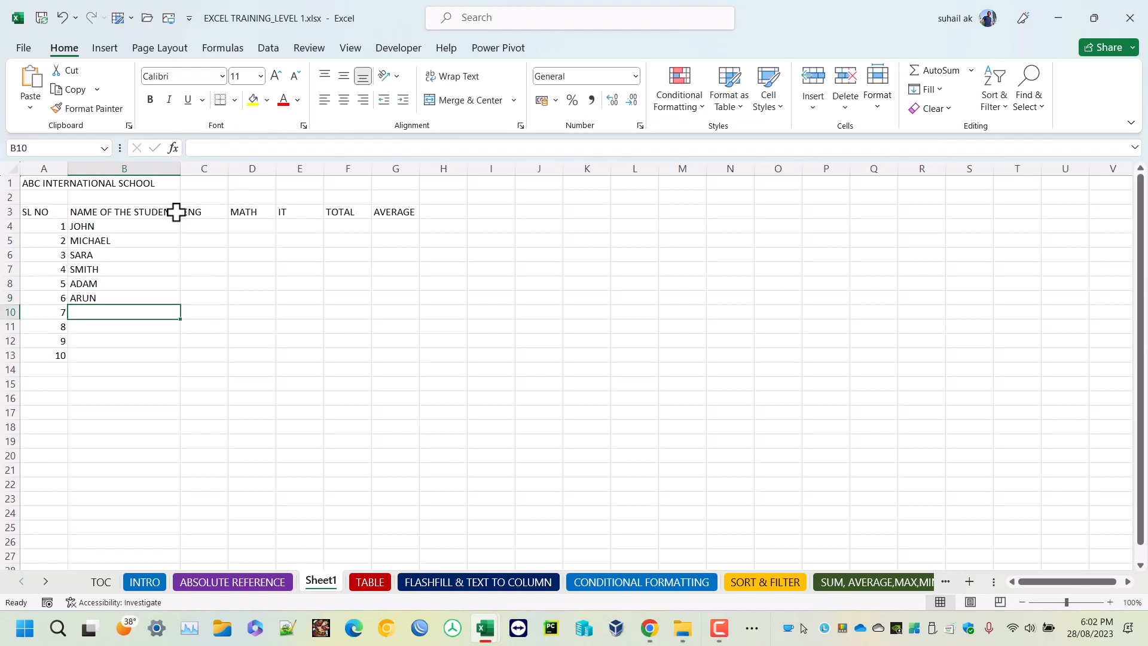
# Enter the seventh and eighth students' names in capitals in cells B10 and B11.
pyautogui.write('STEVE')
pyautogui.press('BackSpace')
pyautogui.press('BackSpace')
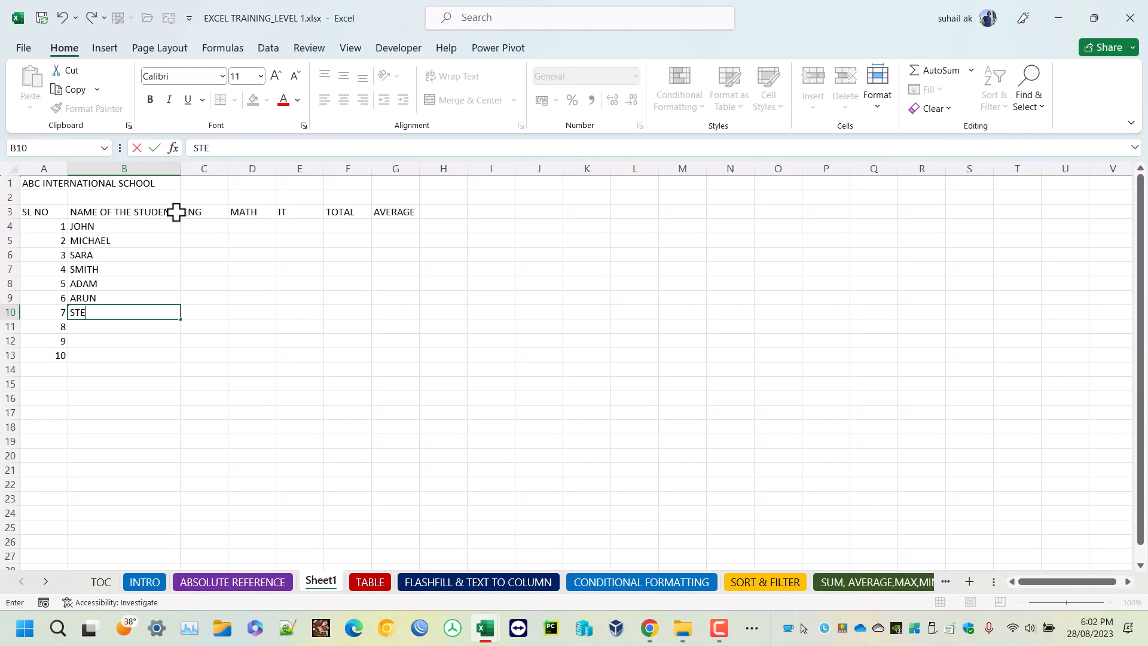
pyautogui.write('VE')
pyautogui.press('Return')
pyautogui.write('M')
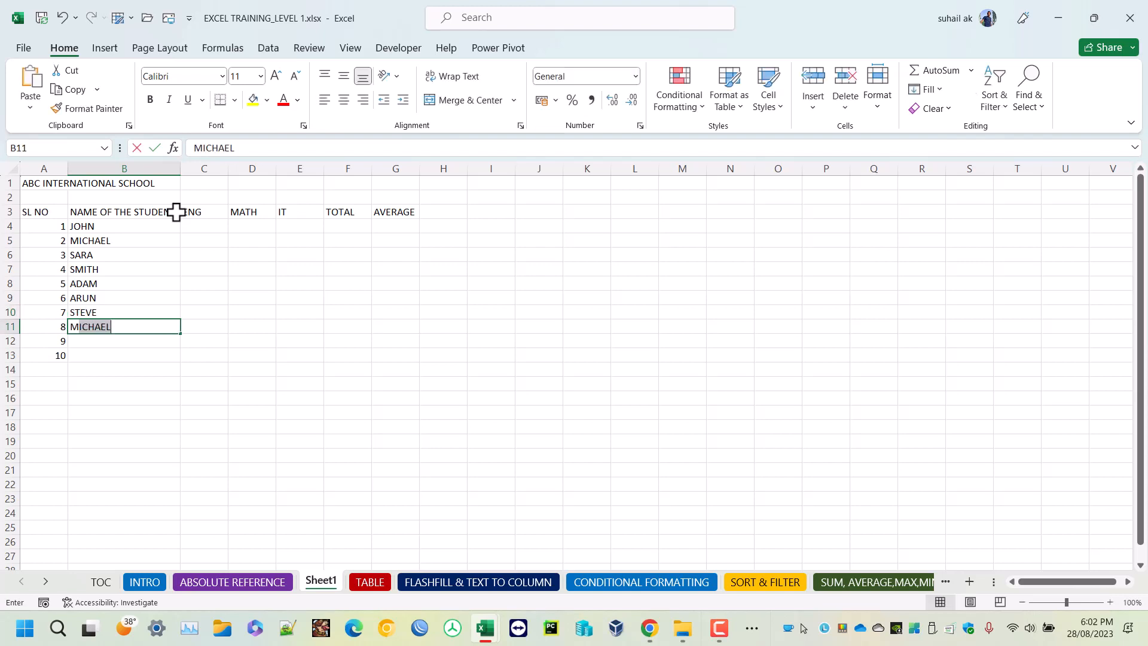
pyautogui.write('ARSHALL')
pyautogui.press('Return')
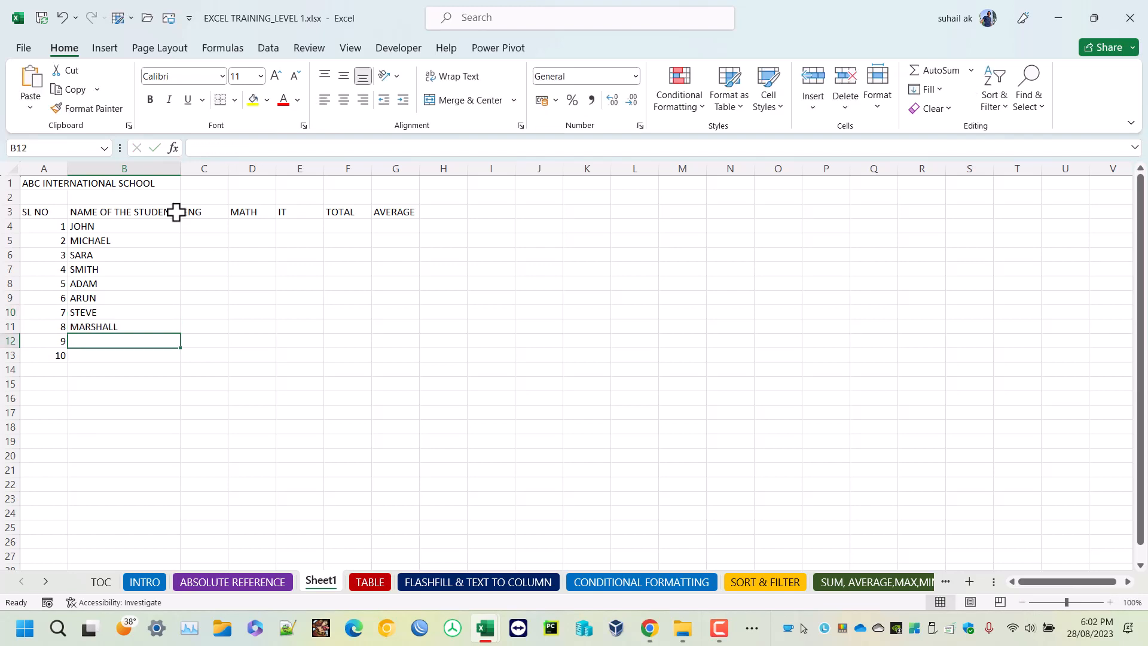
# Enter the ninth and tenth students' names in capitals in cells B12 and B13.
pyautogui.write('JACOB')
pyautogui.press('Return')
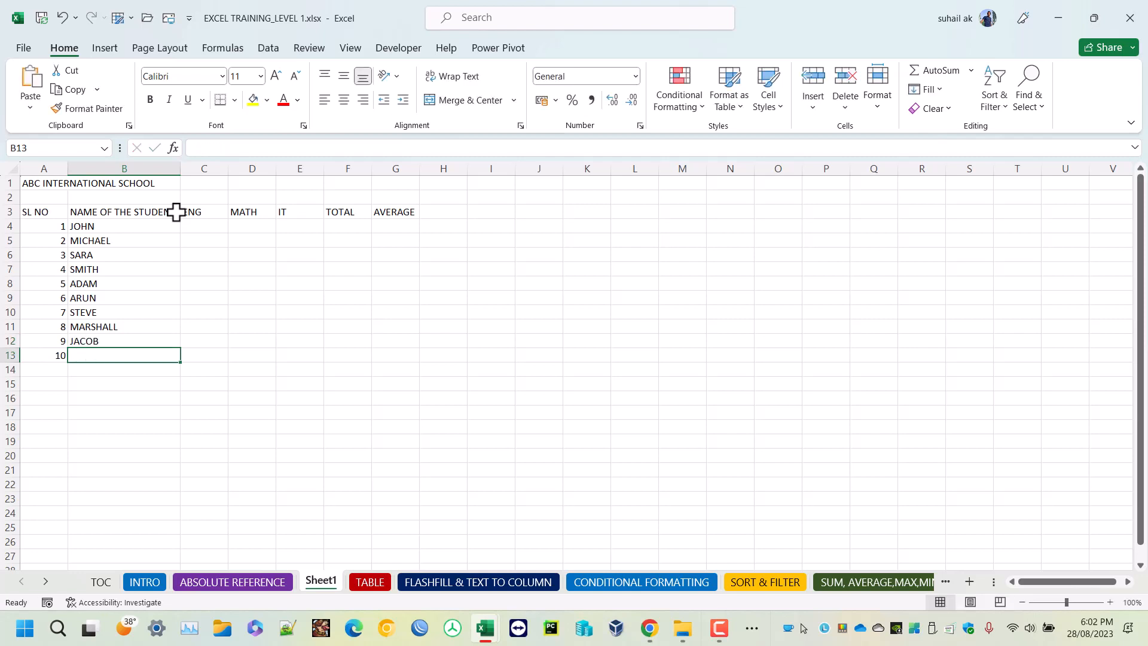
pyautogui.write('M')
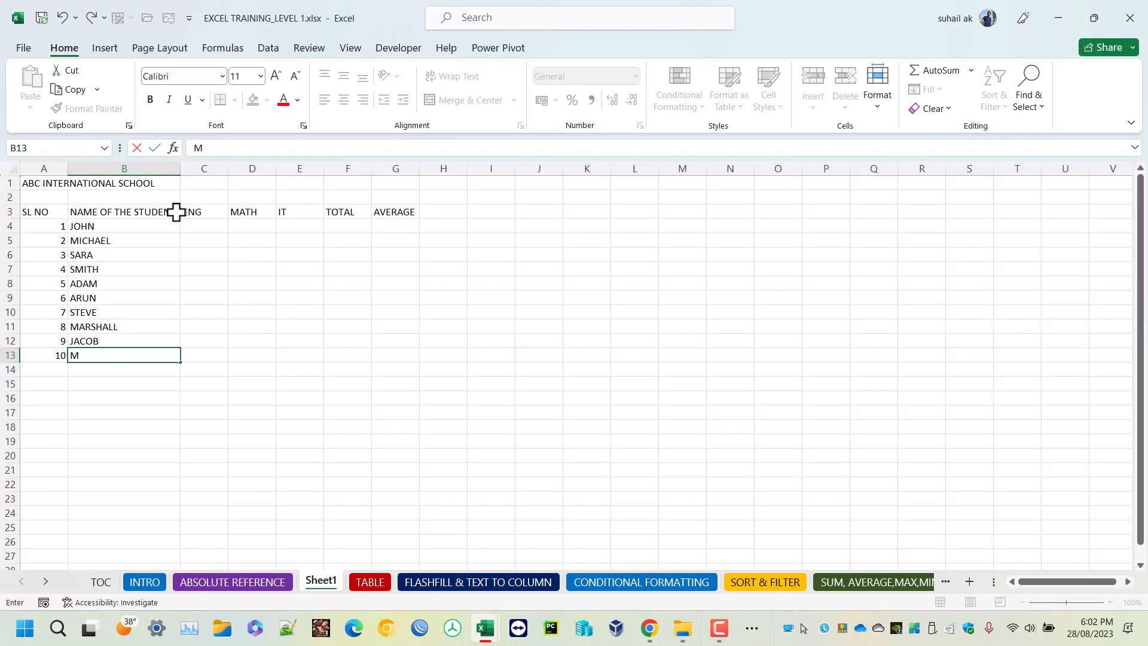
pyautogui.write('ITHUN')
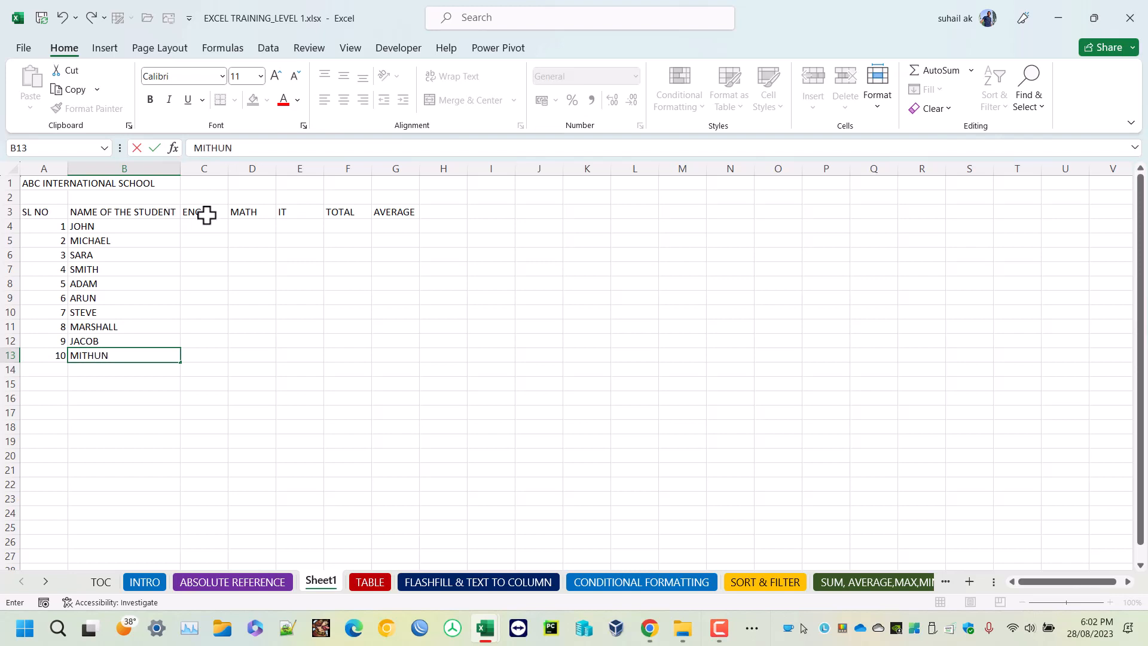
# Enter =RANDBETWEEN(30,100) in C4 and fill it across the ENG, MATH and IT columns down to E13.
pyautogui.click(202, 226)
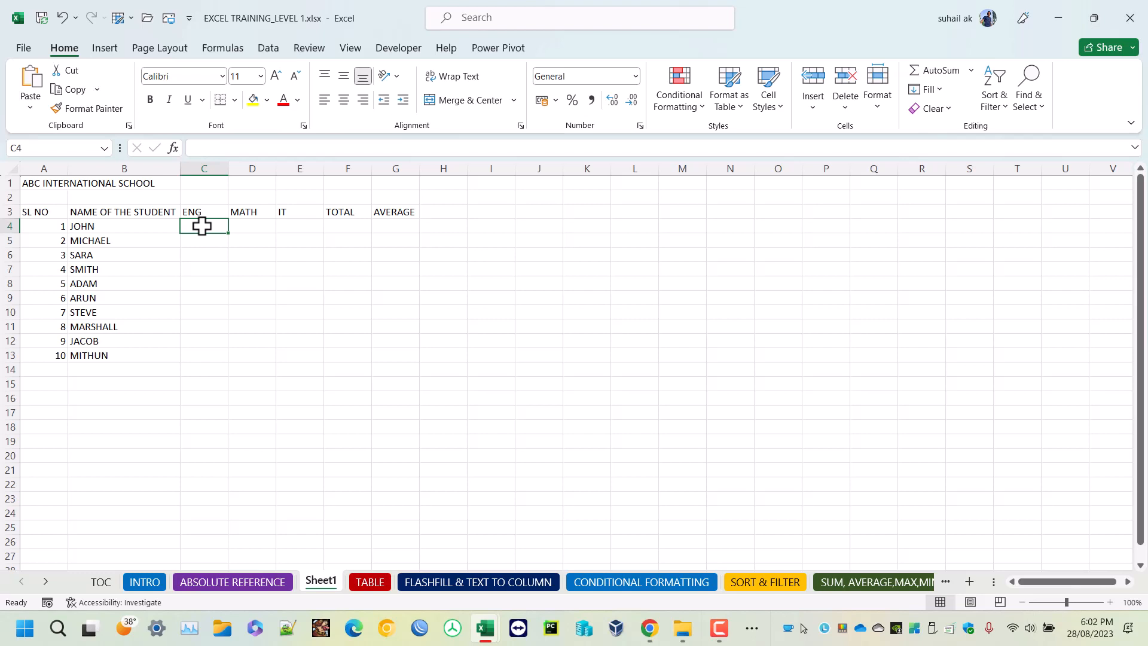
pyautogui.write('=RANDB')
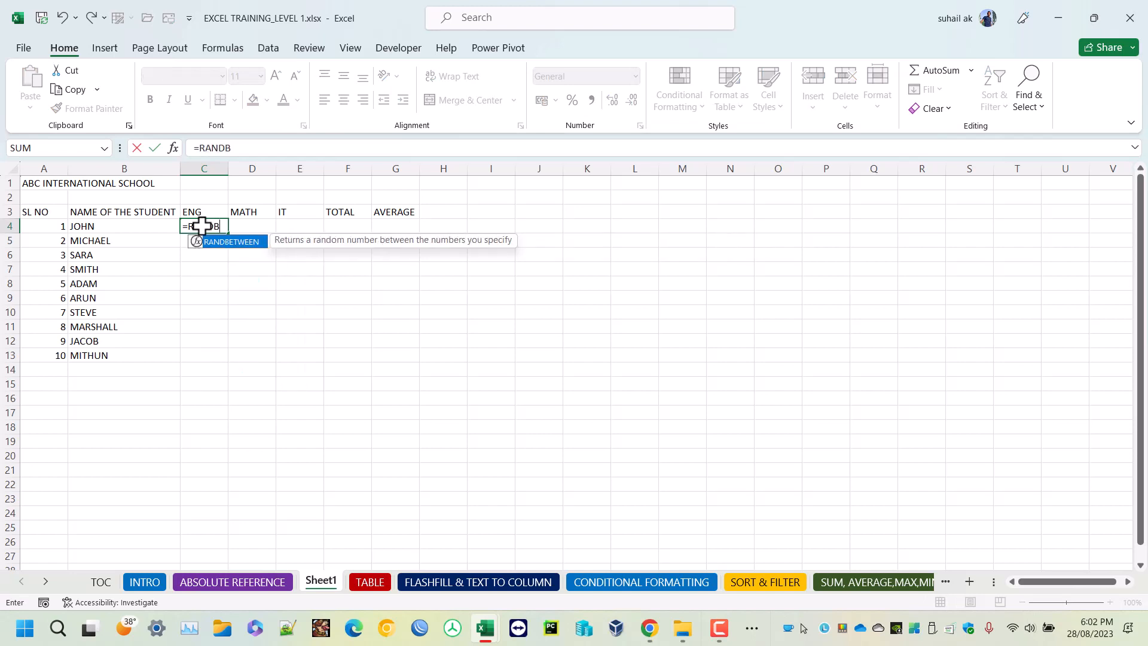
pyautogui.write('ETWEEN(30,100')
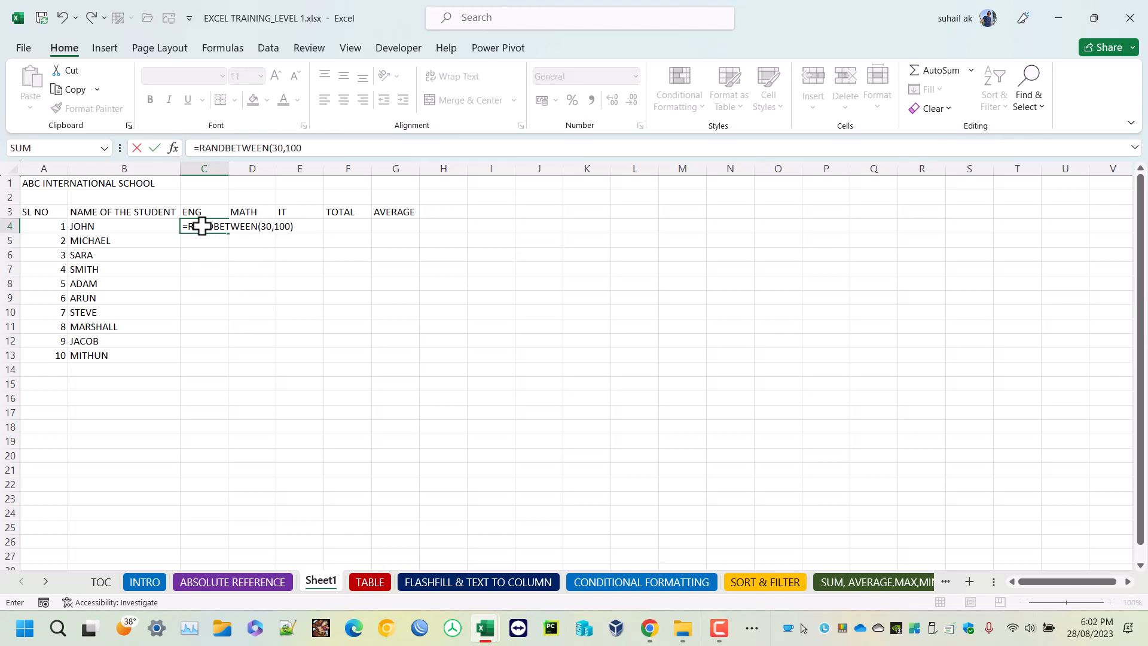
pyautogui.press('Return')
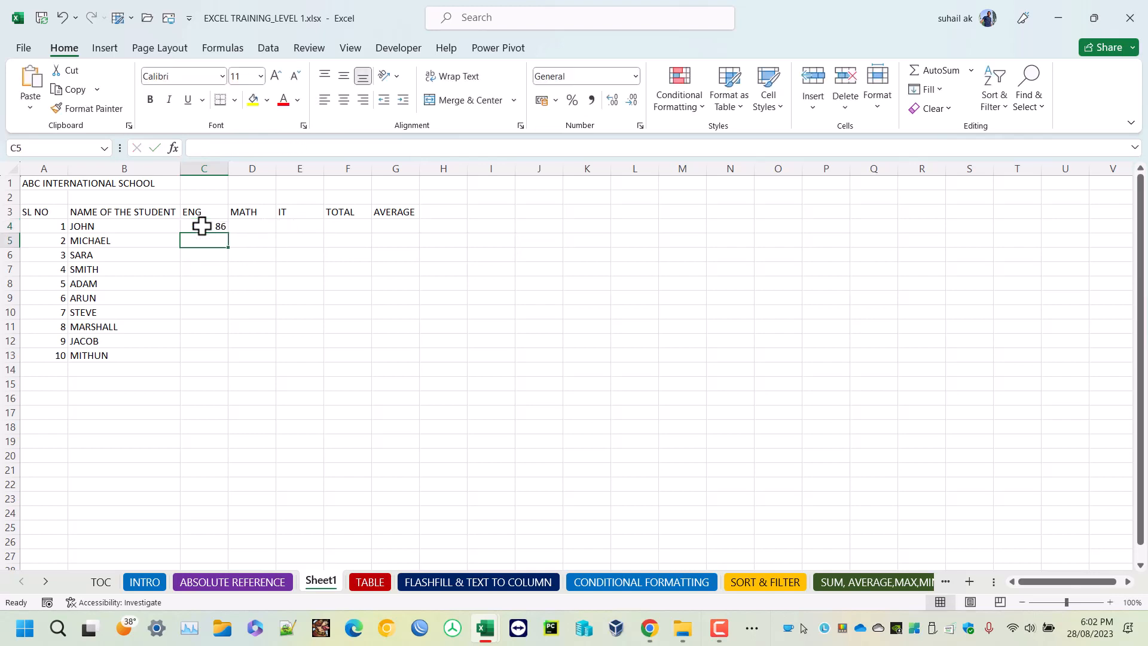
pyautogui.click(222, 227)
pyautogui.moveTo(230, 237); pyautogui.dragTo(337, 365)
# Replace the random-number formulas in C4 to E13 with fixed values by copying and pasting them as values.
pyautogui.hotkey('ctrl', 'c')
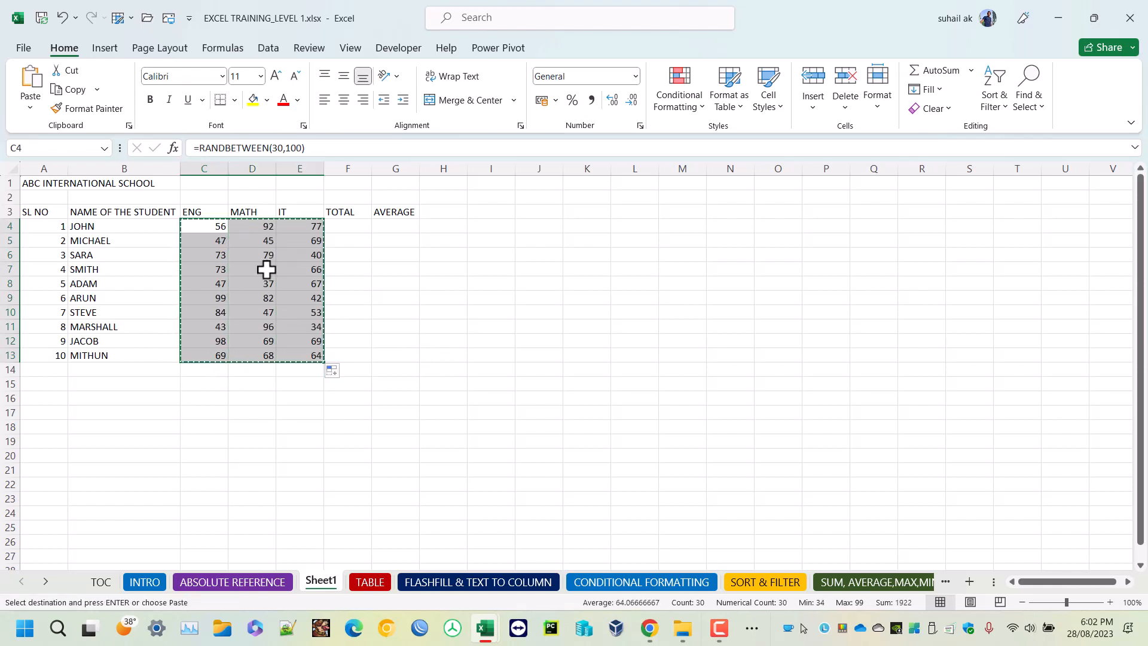
pyautogui.click(30, 108)
pyautogui.click(28, 222)
pyautogui.click(472, 313)
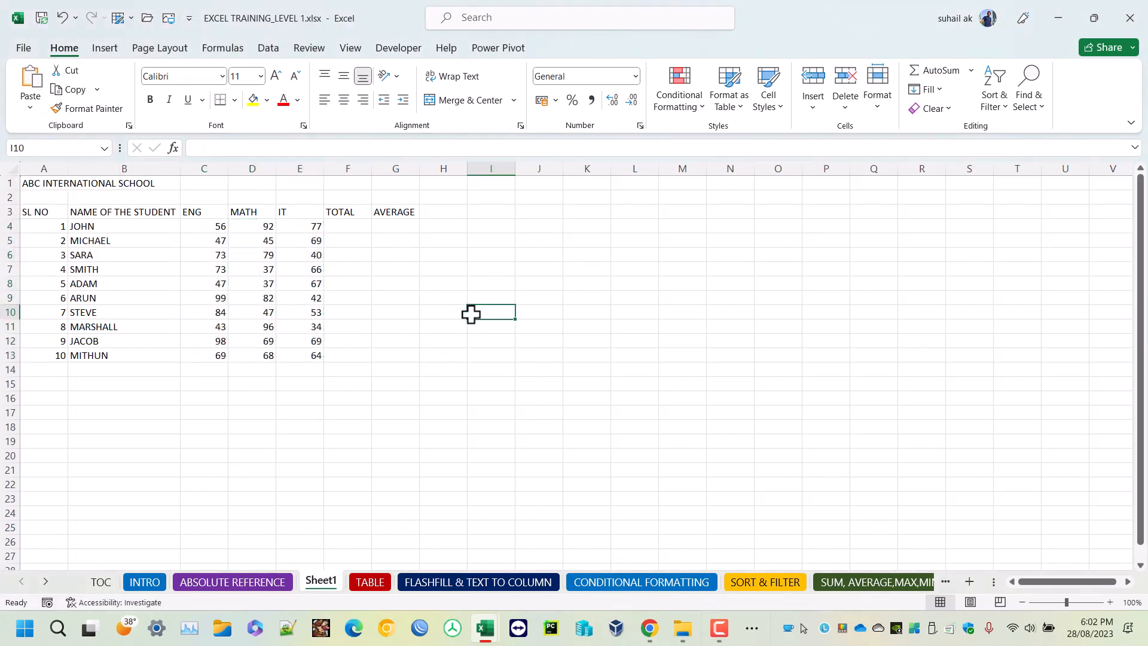
pyautogui.moveTo(219, 227); pyautogui.dragTo(312, 355)
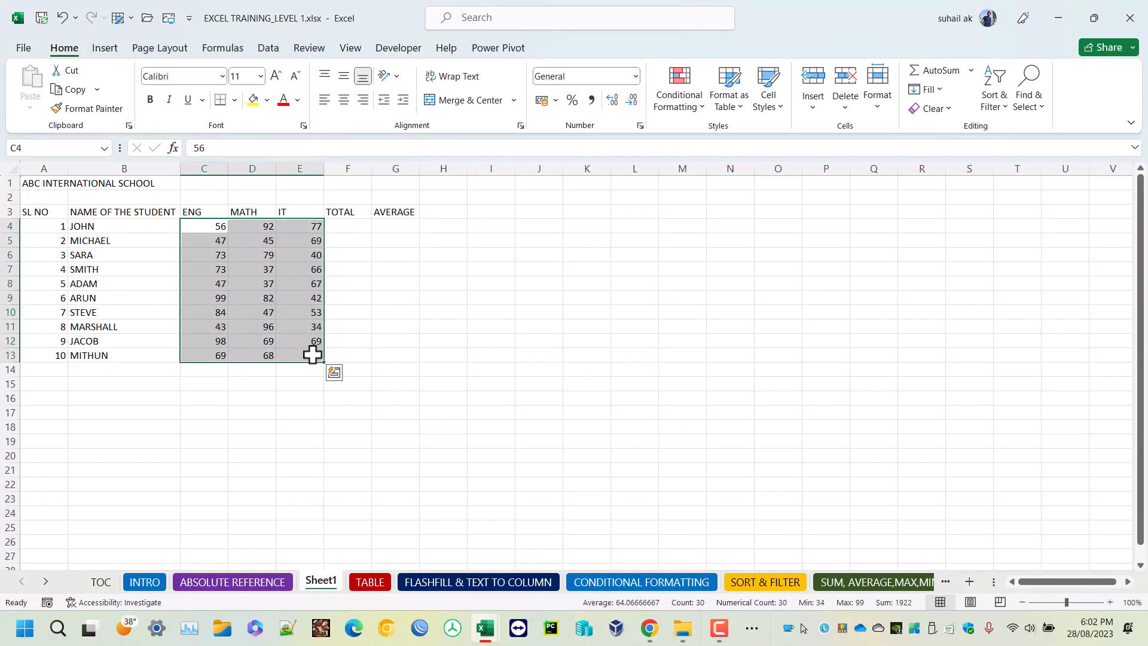
pyautogui.click(263, 281)
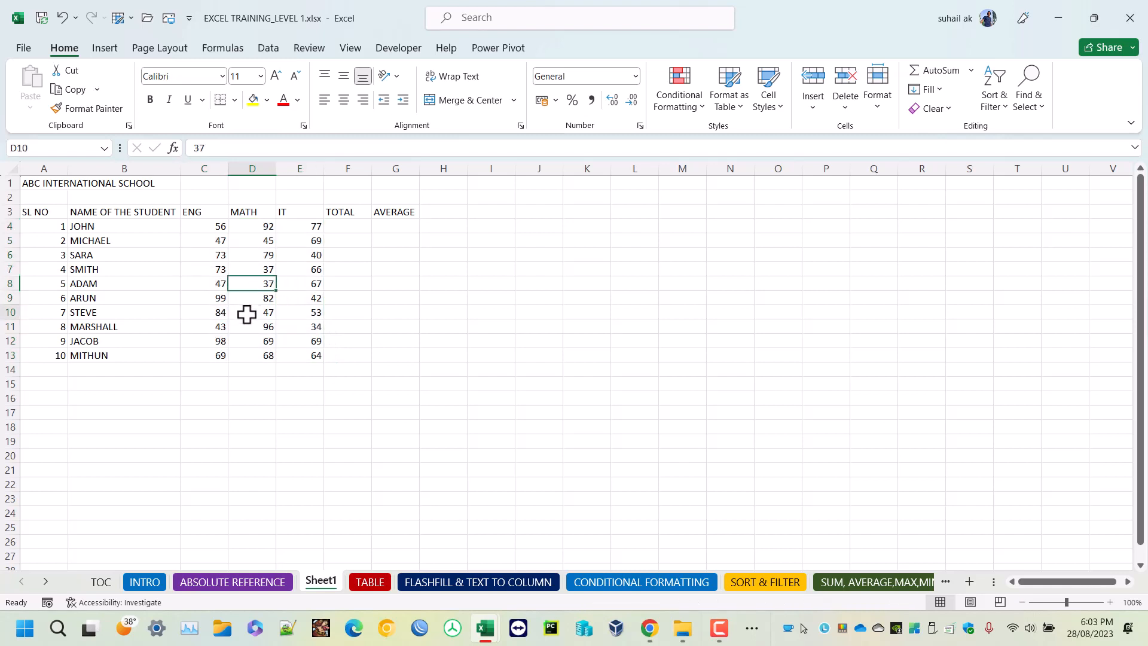
# Enter the total formula =C4+D4+E4 in F4 and fill it down the TOTAL column to F13.
pyautogui.click(333, 230)
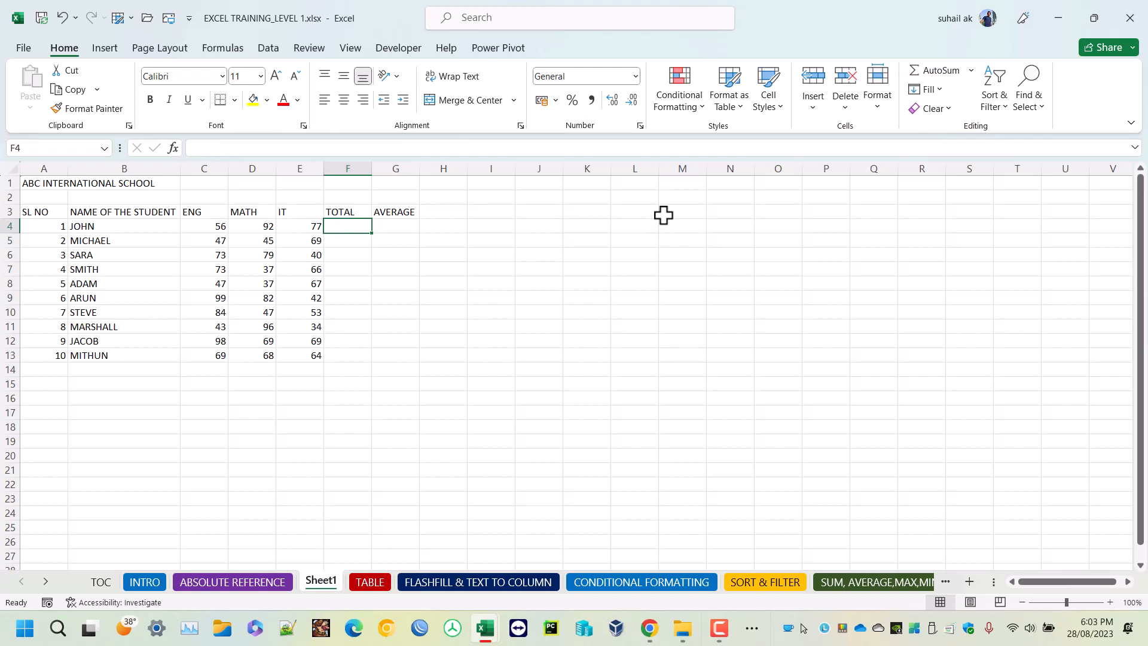
pyautogui.write('=')
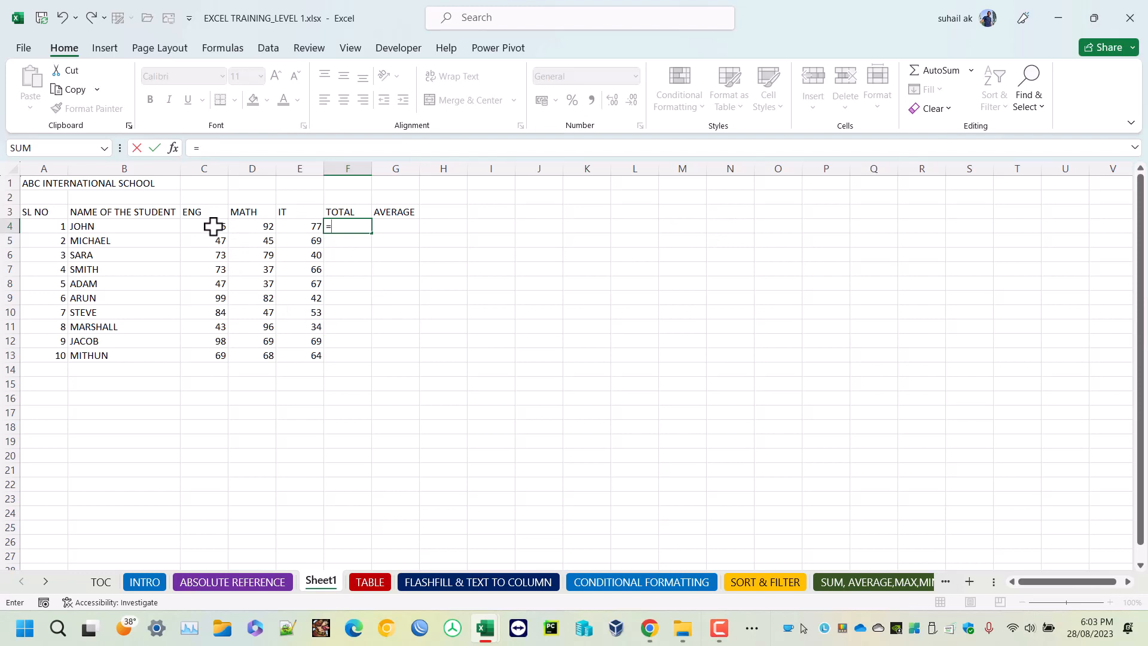
pyautogui.click(212, 226)
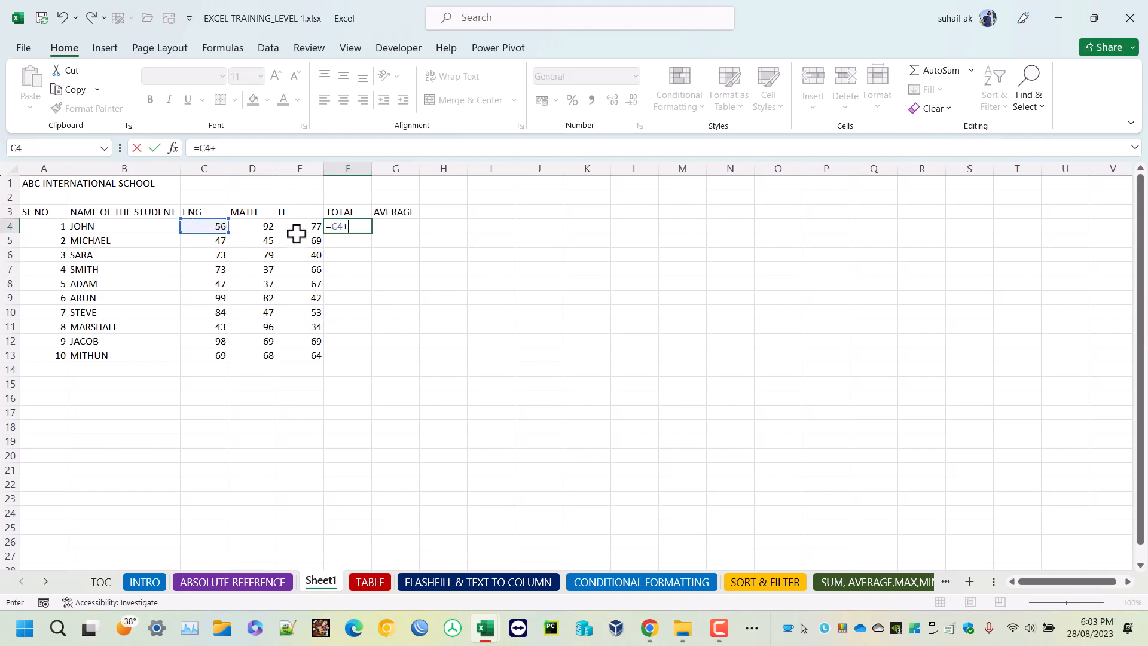
pyautogui.click(268, 227)
pyautogui.write('+')
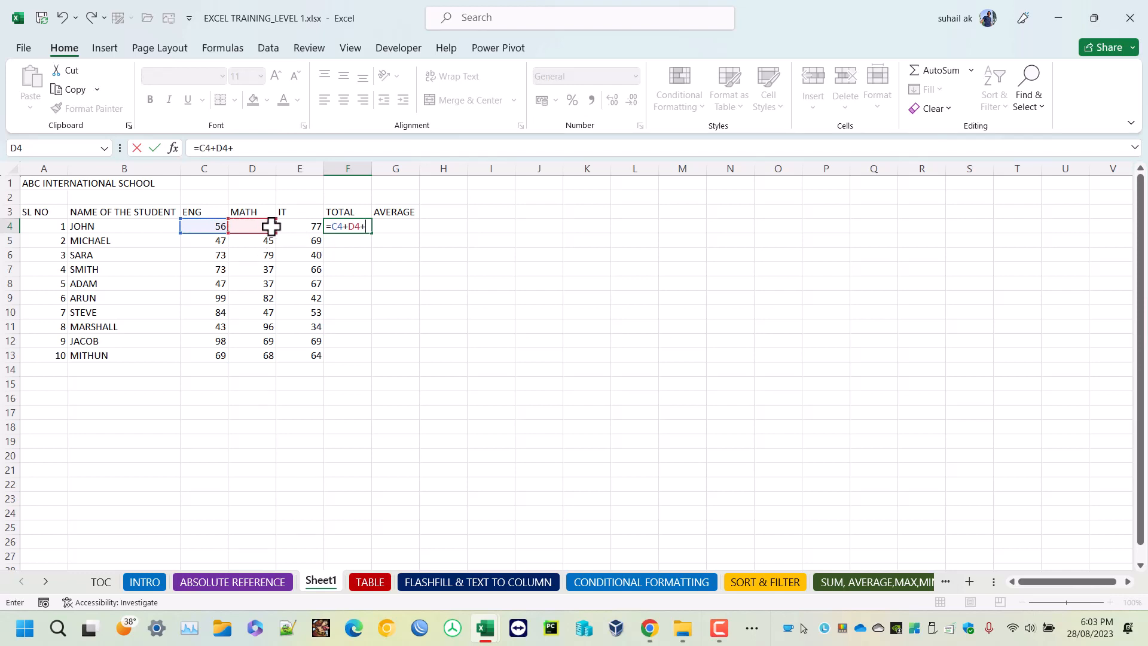
pyautogui.click(306, 224)
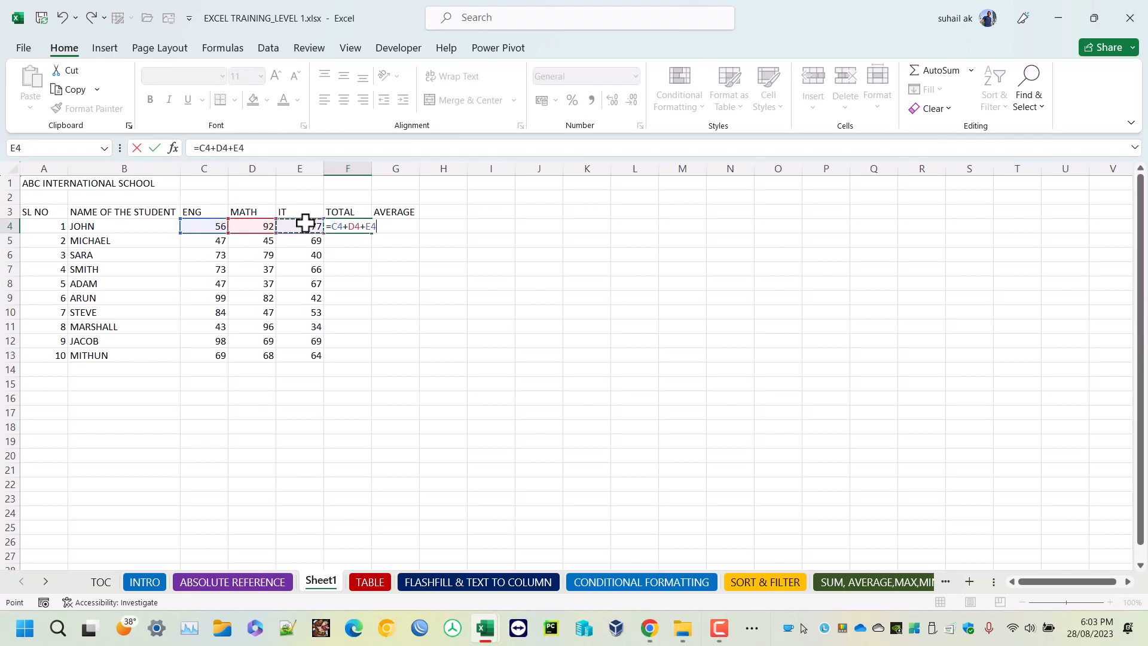
pyautogui.press('Return')
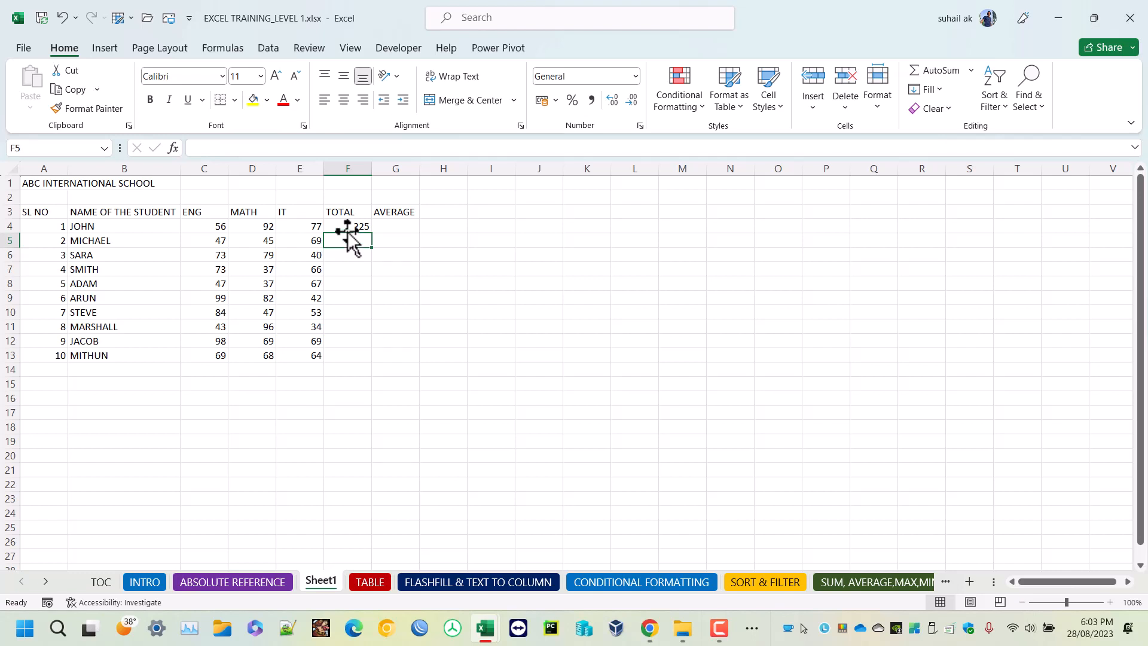
pyautogui.click(364, 226)
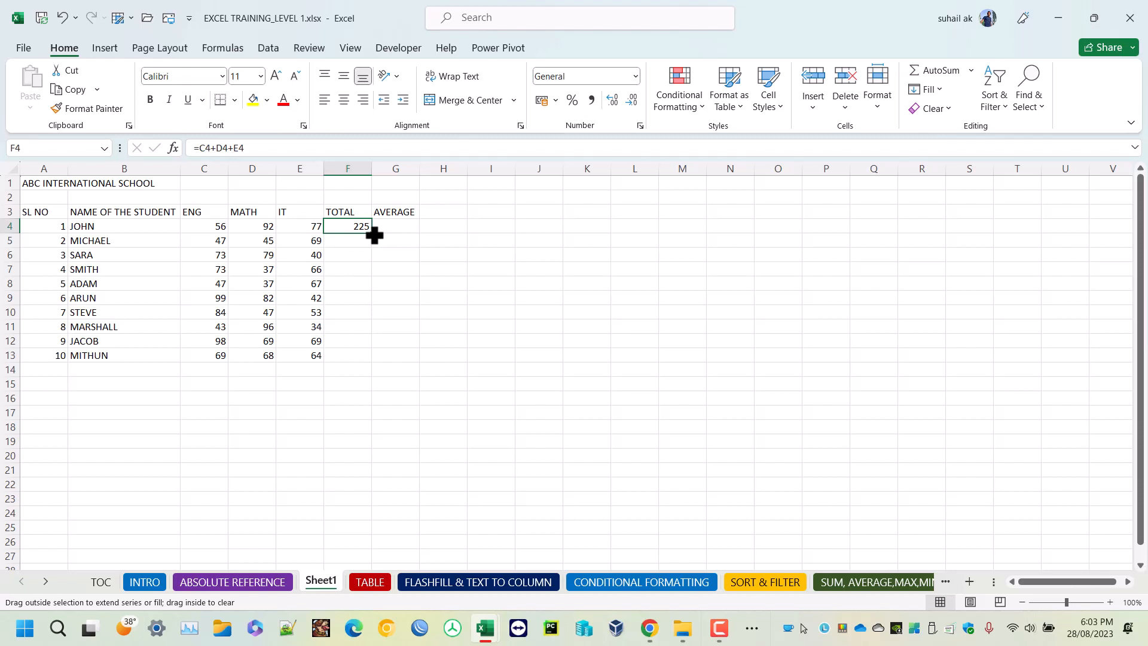
pyautogui.moveTo(374, 235); pyautogui.dragTo(359, 371)
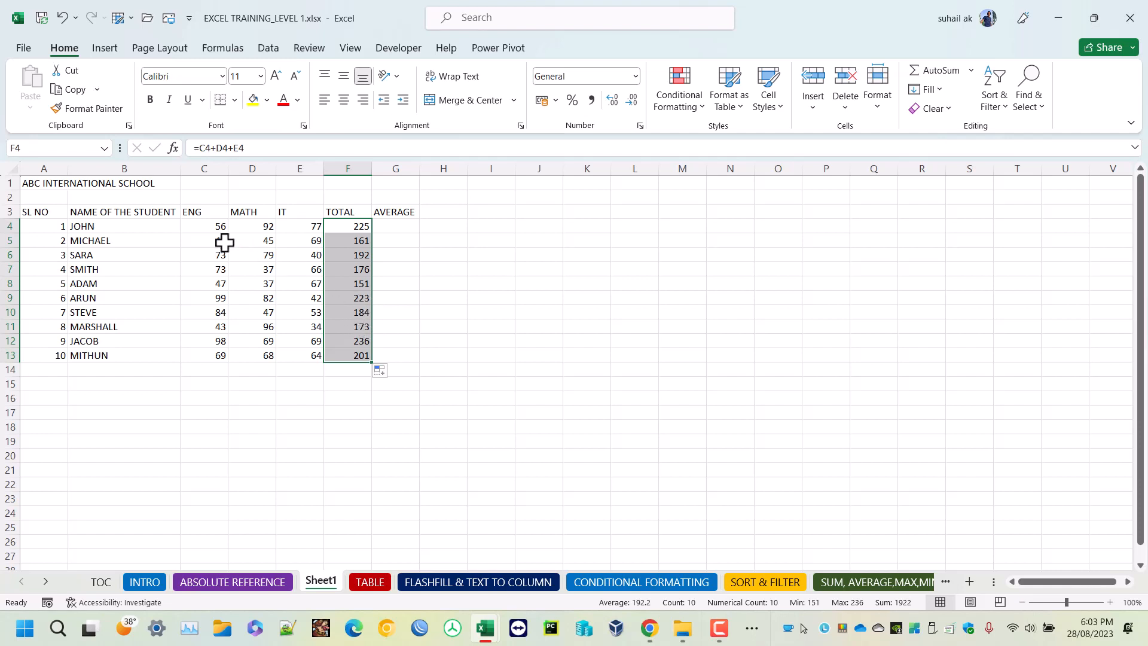
pyautogui.click(340, 242)
# Enter the average formula =F4/3 in G4 and fill it down the AVERAGE column to G13.
pyautogui.click(388, 226)
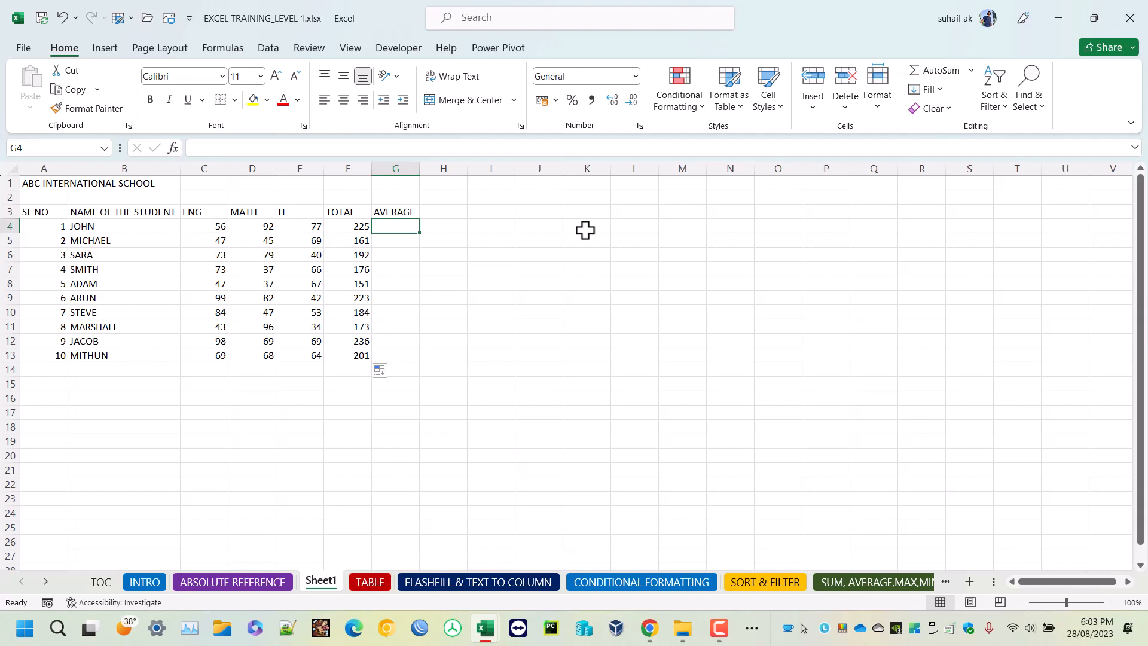
pyautogui.write('=')
pyautogui.click(363, 227)
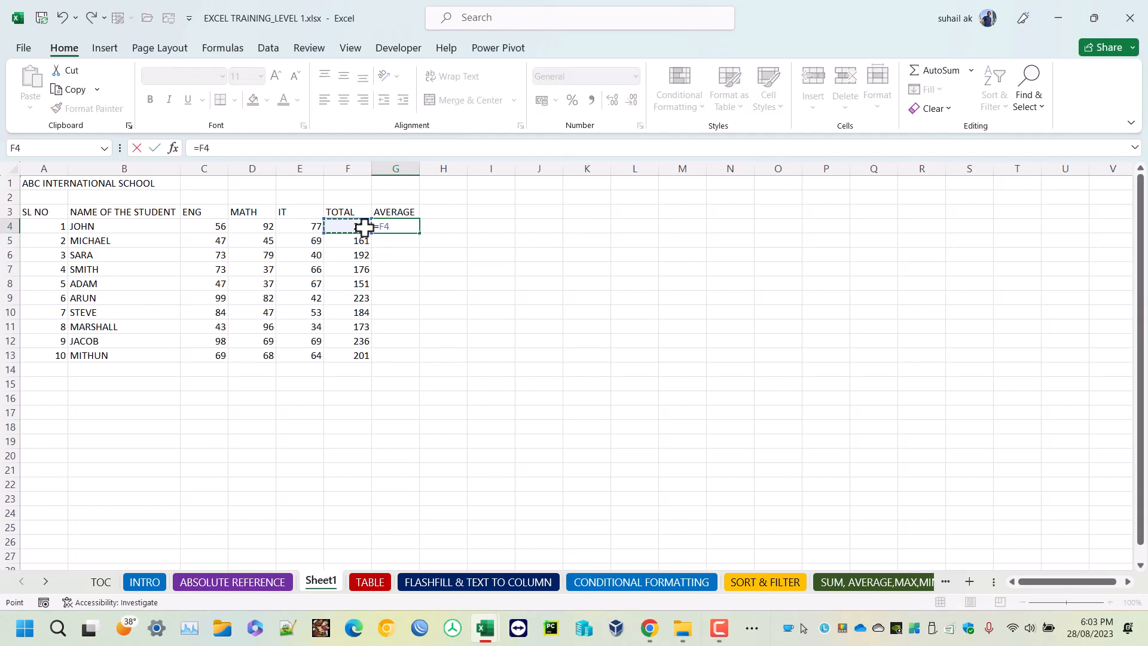
pyautogui.write('/3')
pyautogui.press('Return')
pyautogui.click(406, 223)
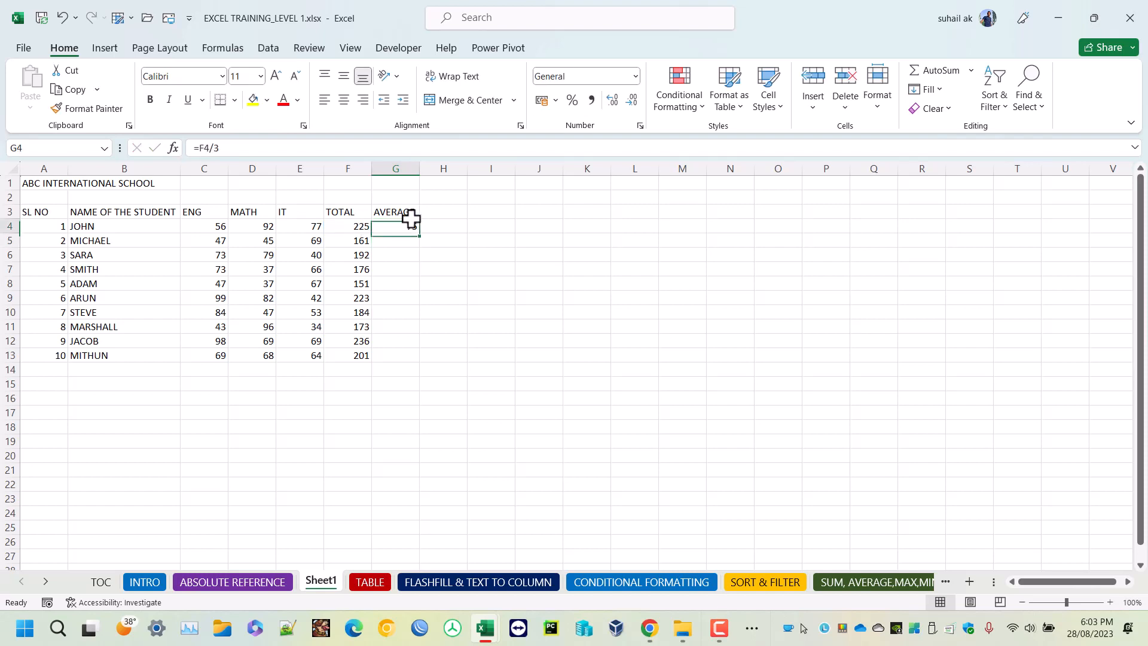
pyautogui.moveTo(419, 232); pyautogui.dragTo(394, 361)
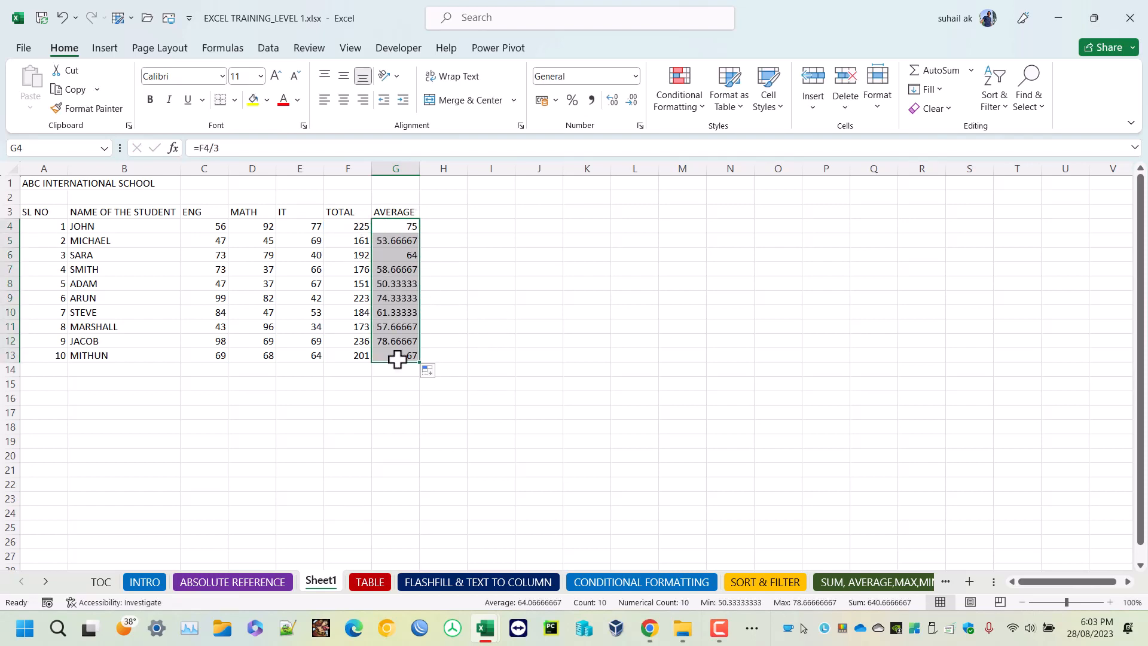
# Reduce the averages in G4 to G13 to whole numbers with no decimal places.
pyautogui.click(637, 99)
pyautogui.click(637, 100)
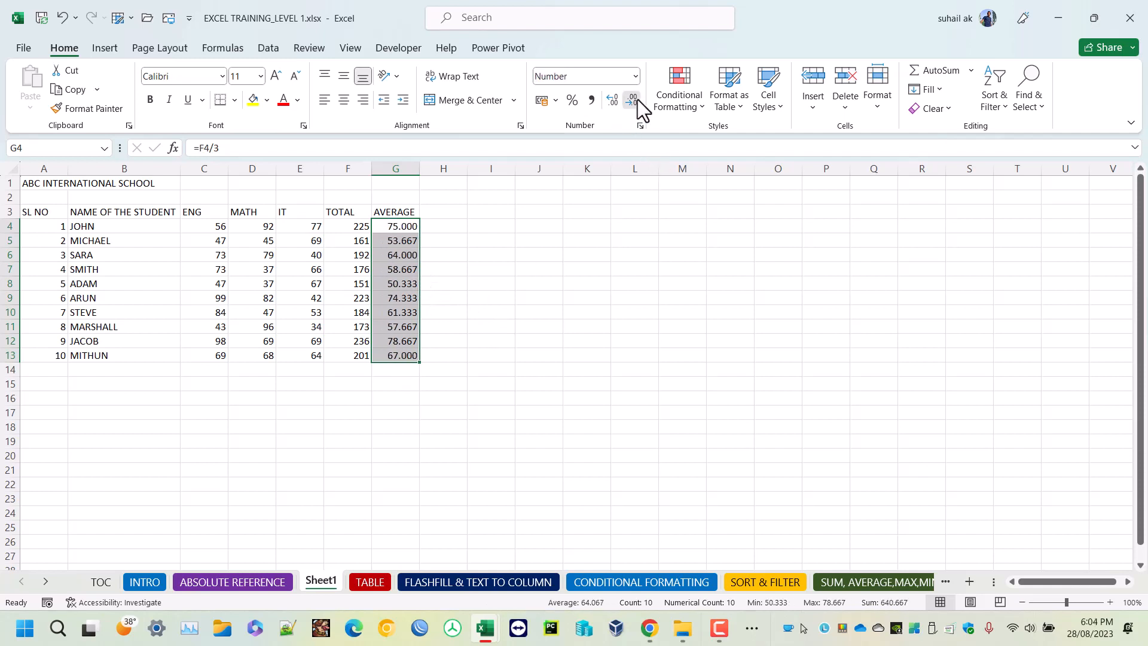
pyautogui.click(637, 99)
pyautogui.click(638, 99)
pyautogui.click(638, 99)
pyautogui.click(566, 283)
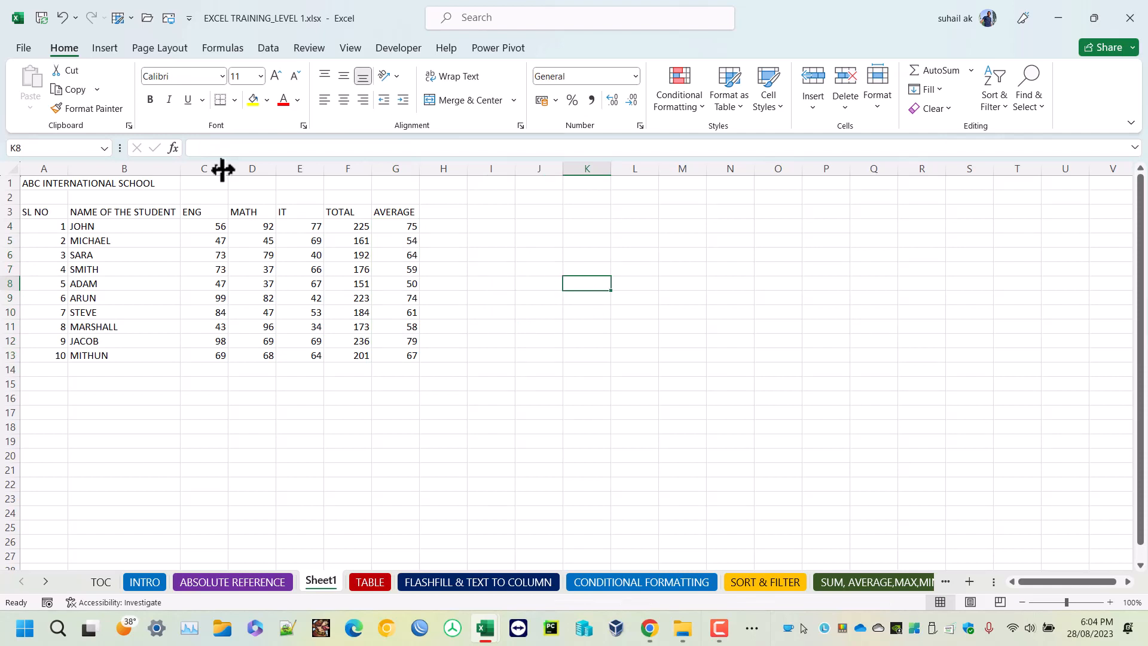
pyautogui.moveTo(354, 225); pyautogui.dragTo(396, 362)
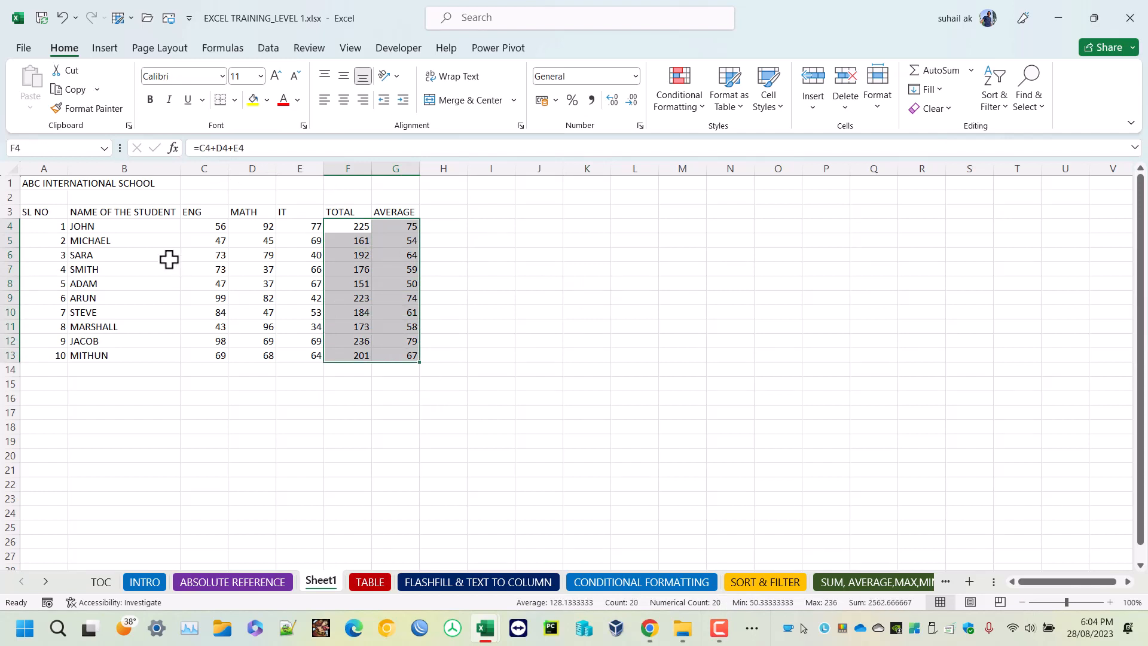
# Merge and center the school title across A1 to G1 and enlarge its font size to 20.
pyautogui.moveTo(32, 184); pyautogui.dragTo(396, 187)
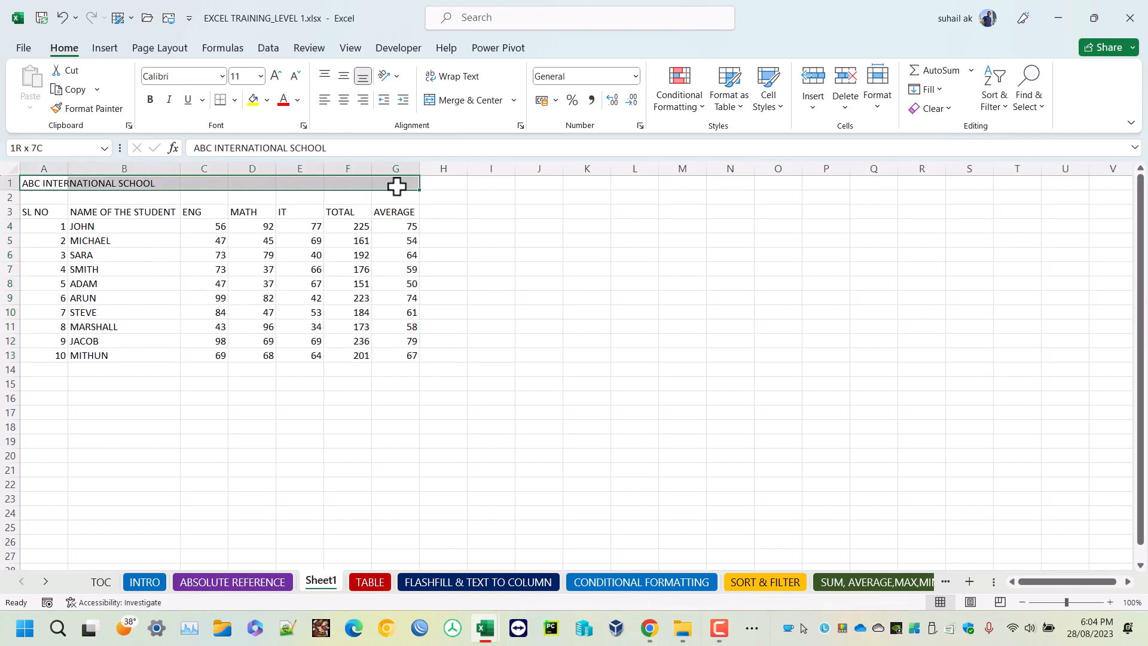
pyautogui.moveTo(51, 185); pyautogui.dragTo(395, 185)
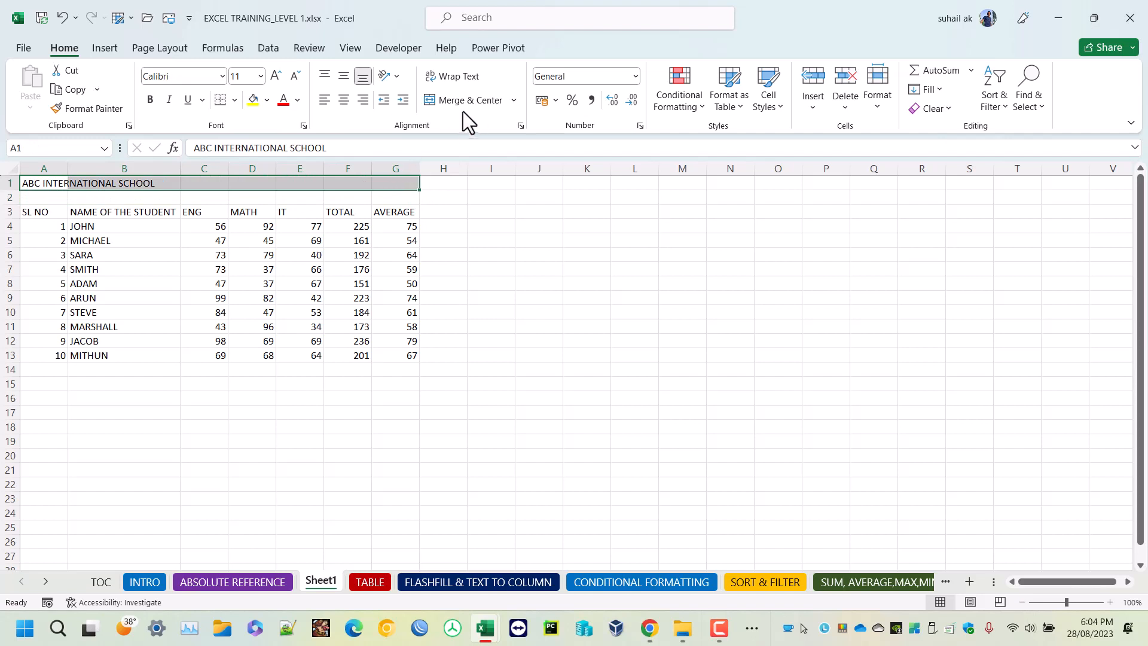
pyautogui.click(460, 101)
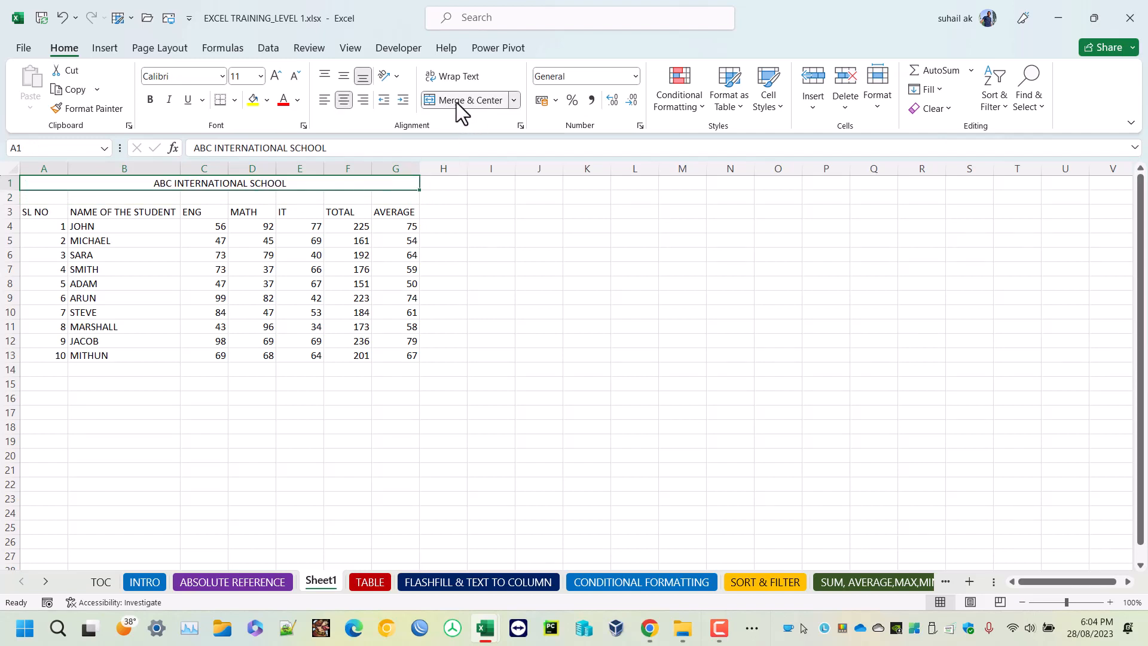
pyautogui.click(275, 75)
pyautogui.click(276, 75)
pyautogui.click(275, 75)
pyautogui.click(276, 75)
pyautogui.click(276, 75)
# Center the column headings in A3 to G3 horizontally and set their font size to 12.
pyautogui.click(94, 225)
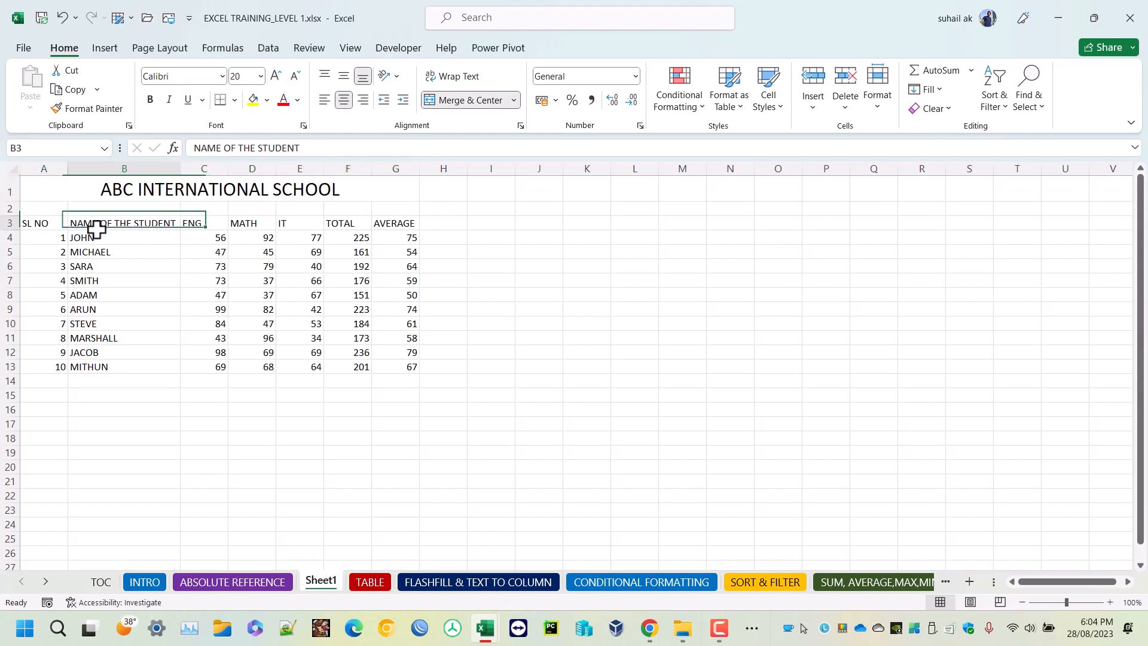
pyautogui.moveTo(38, 225); pyautogui.dragTo(390, 225)
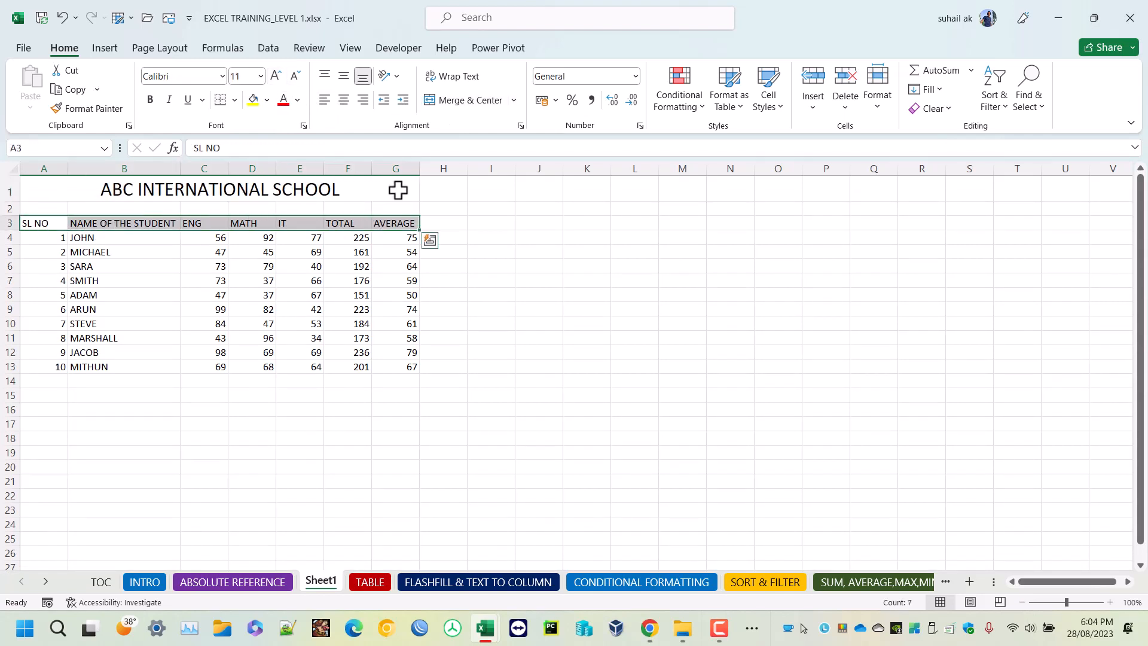
pyautogui.click(345, 101)
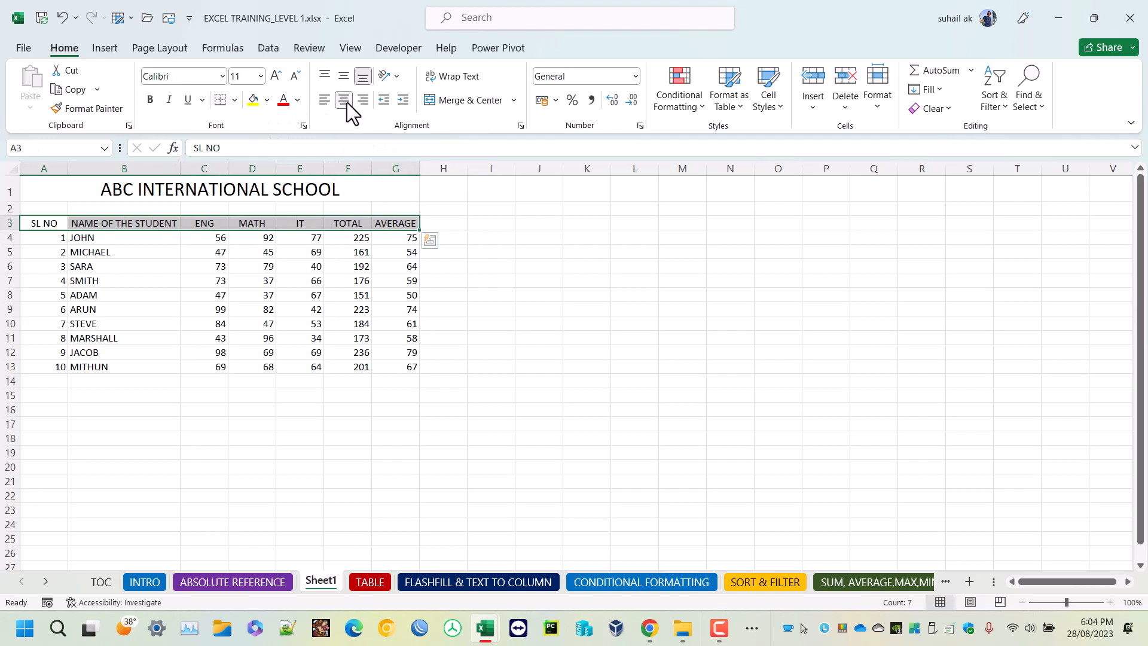
pyautogui.click(276, 76)
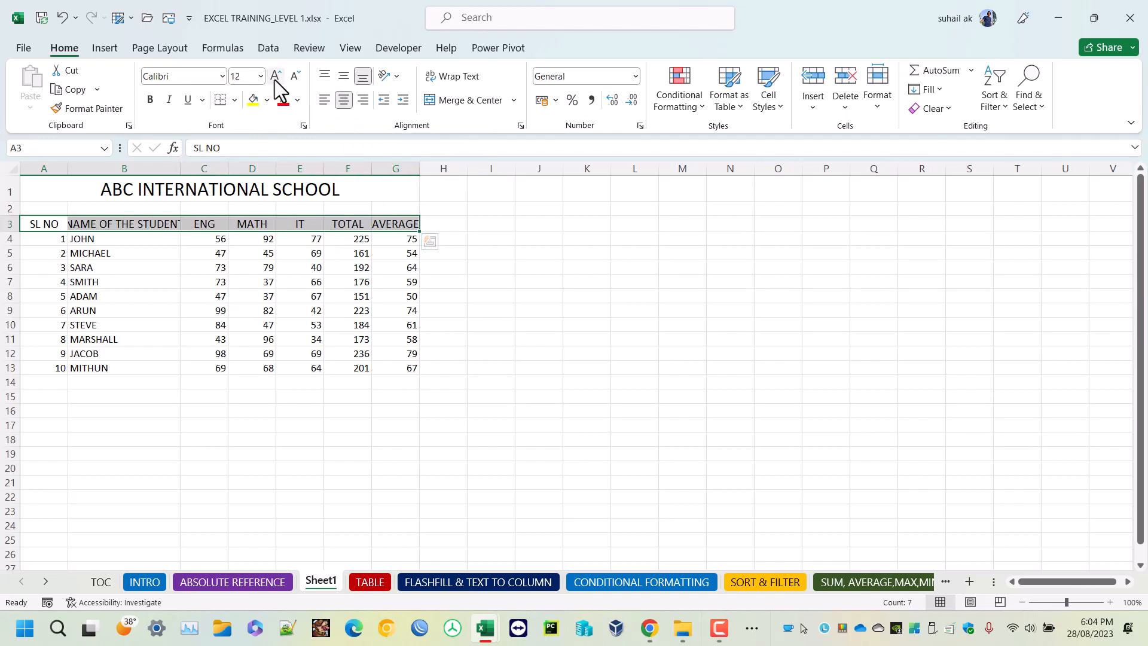
# Autofit column B to the student name heading and widen columns C to G equally so their headings have more room.
pyautogui.doubleClick(180, 168)
pyautogui.click(261, 294)
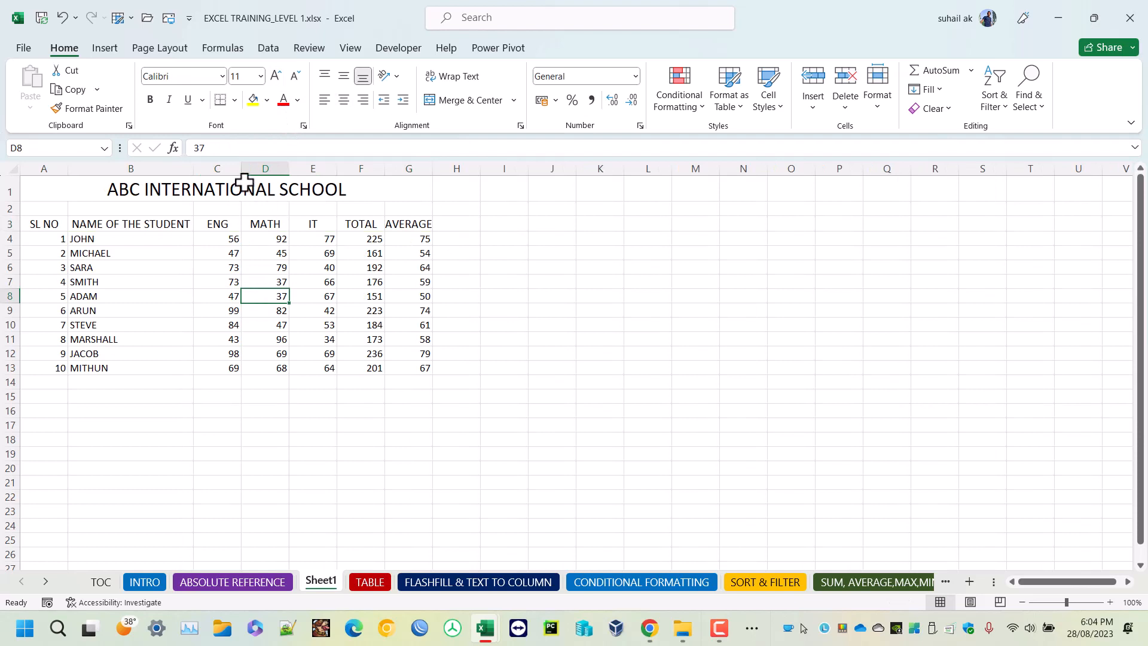
pyautogui.click(218, 168)
pyautogui.moveTo(217, 167); pyautogui.dragTo(414, 173)
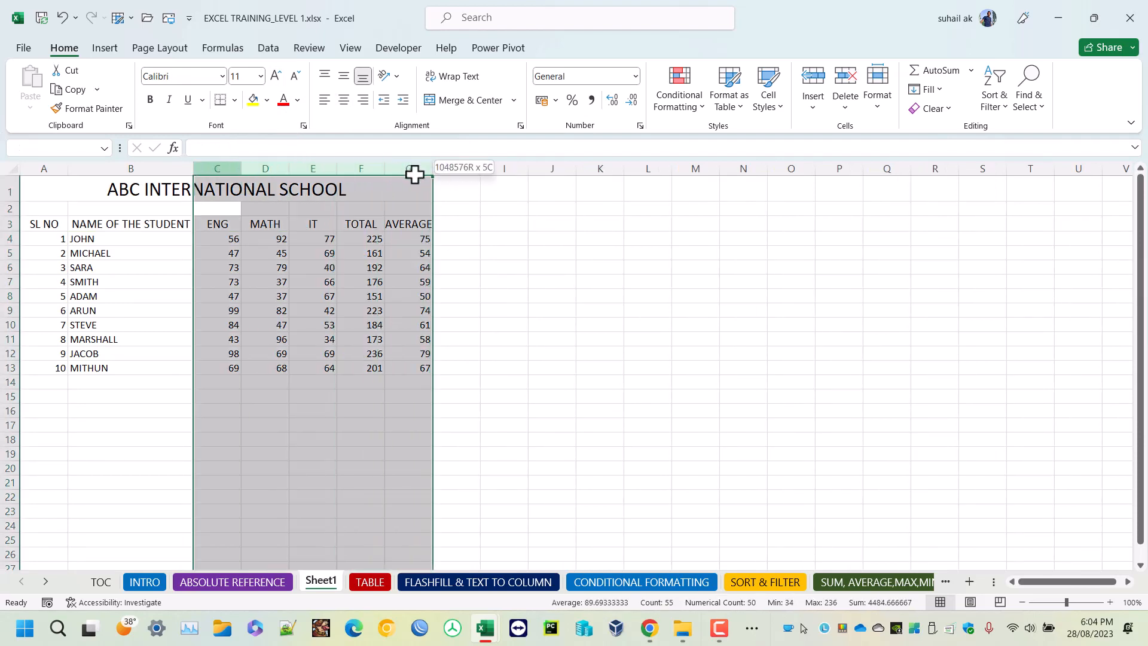
pyautogui.click(472, 254)
pyautogui.moveTo(221, 168); pyautogui.dragTo(391, 170)
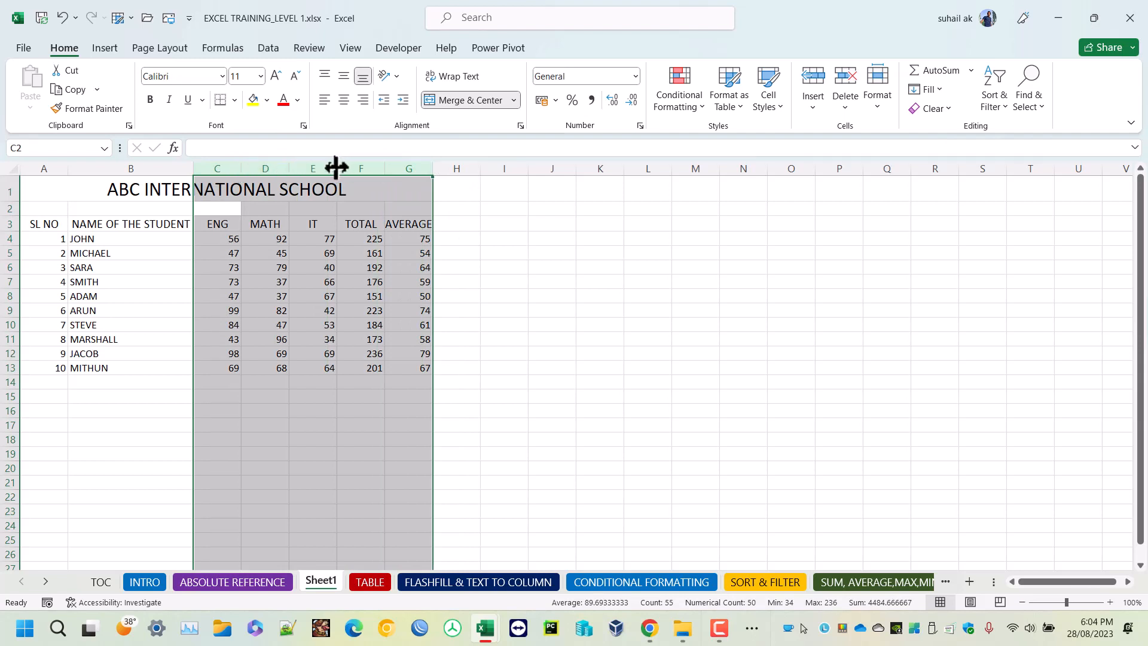
pyautogui.moveTo(336, 168); pyautogui.dragTo(344, 168)
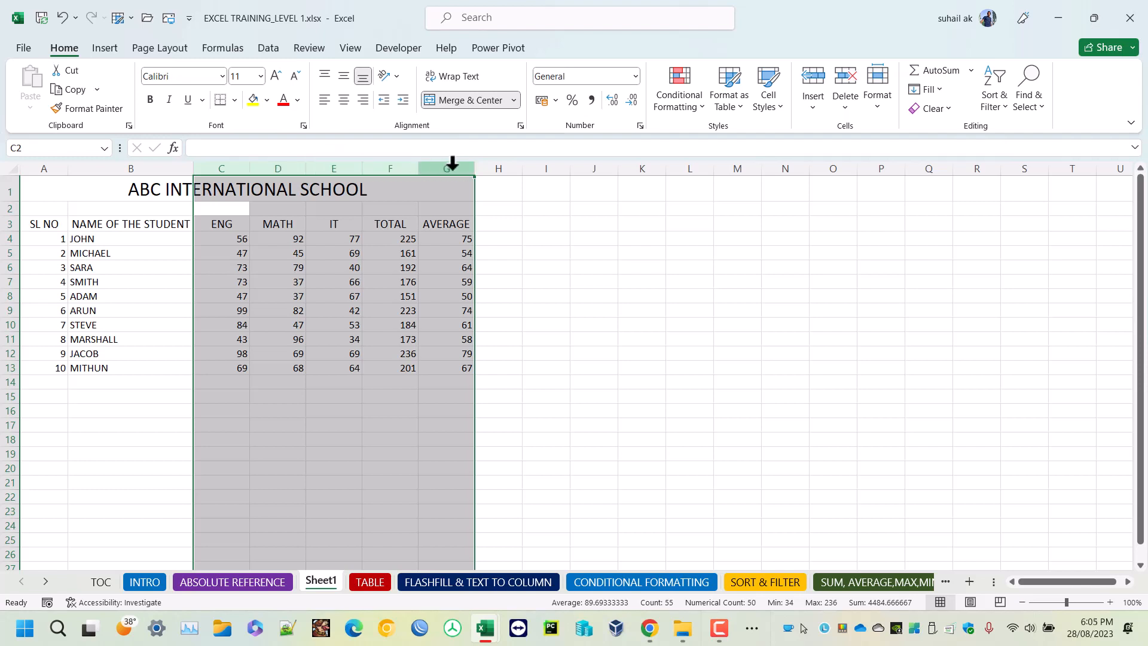
pyautogui.click(421, 311)
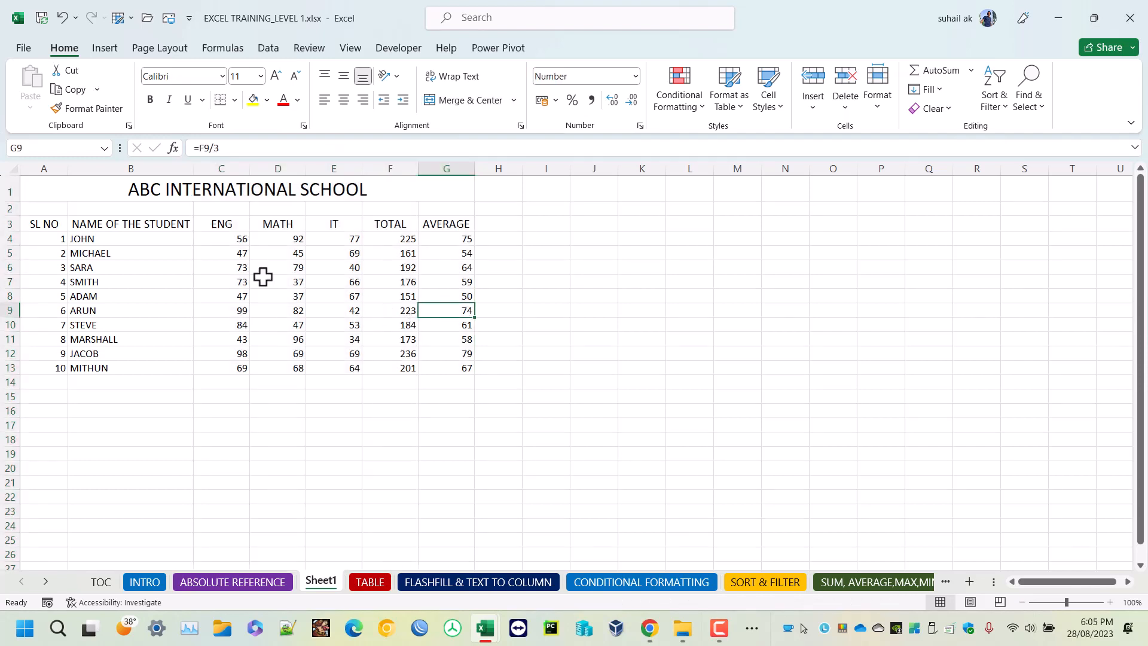
# Center the serial numbers in A4 to A13 and the marks, totals and averages in C4 to G13 horizontally.
pyautogui.moveTo(48, 240); pyautogui.dragTo(48, 367)
pyautogui.click(344, 100)
pyautogui.moveTo(224, 239); pyautogui.dragTo(424, 359)
pyautogui.click(343, 100)
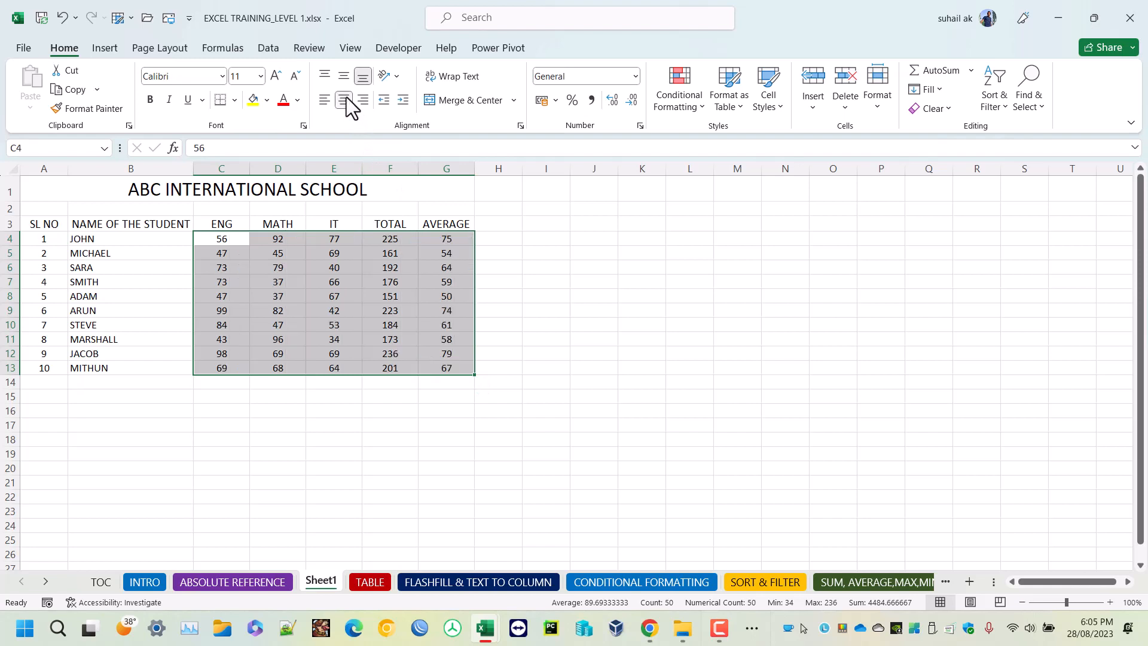
pyautogui.click(238, 396)
# Increase the height of rows 3 to 13 equally and align their contents vertically to the middle.
pyautogui.moveTo(17, 227); pyautogui.dragTo(10, 365)
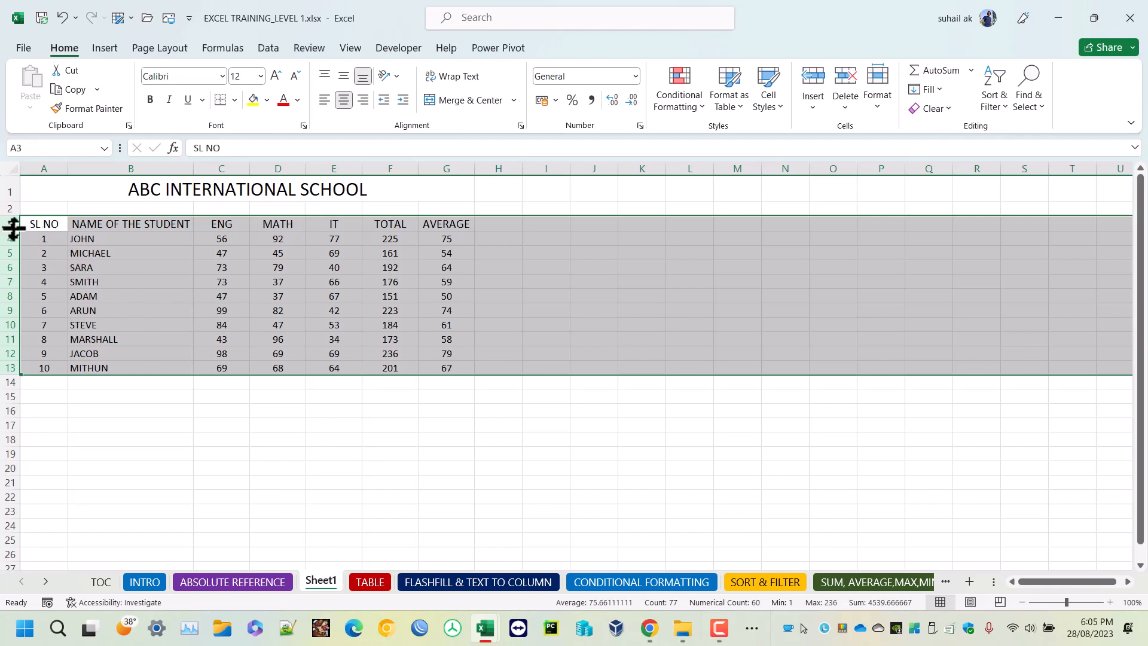
pyautogui.moveTo(13, 228); pyautogui.dragTo(13, 231)
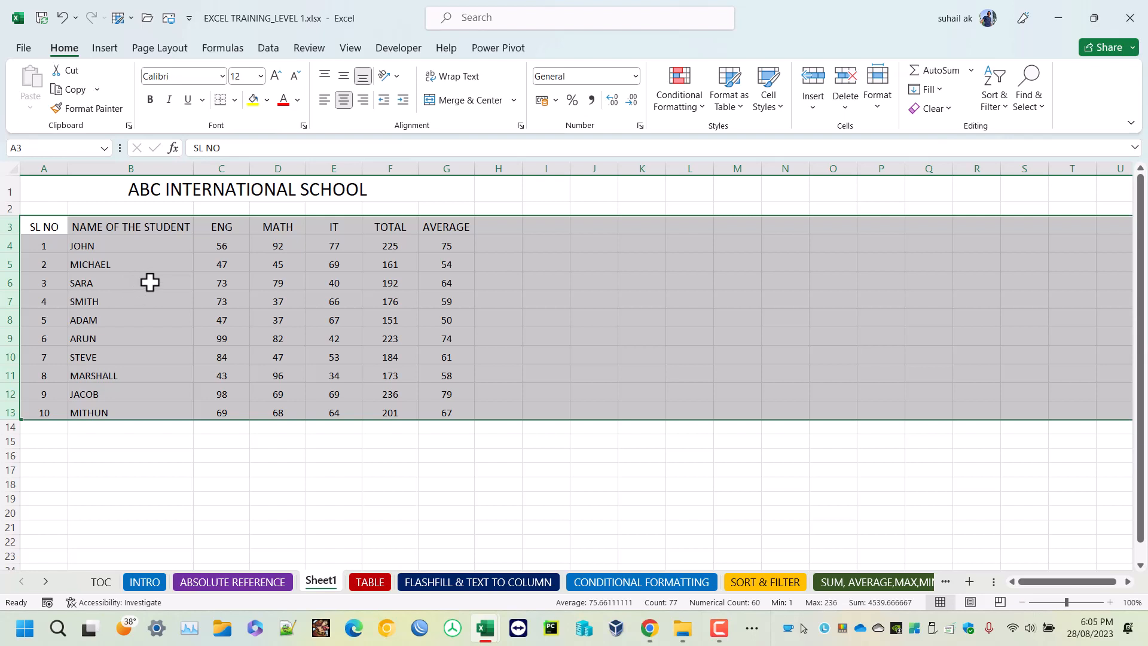
pyautogui.click(344, 76)
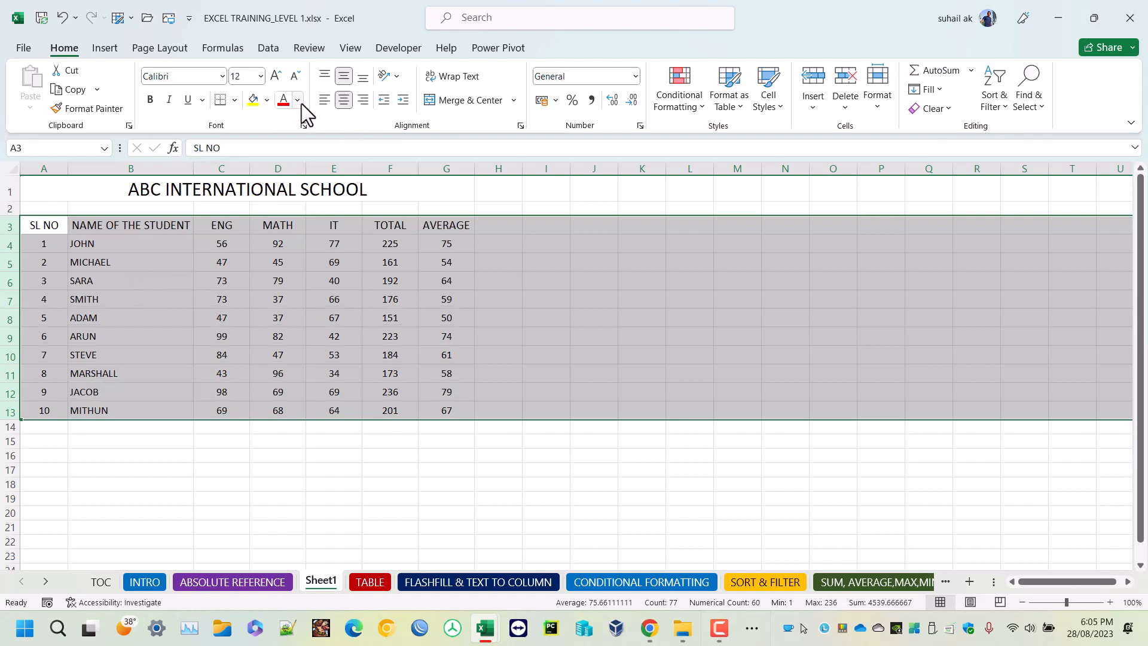
pyautogui.click(279, 459)
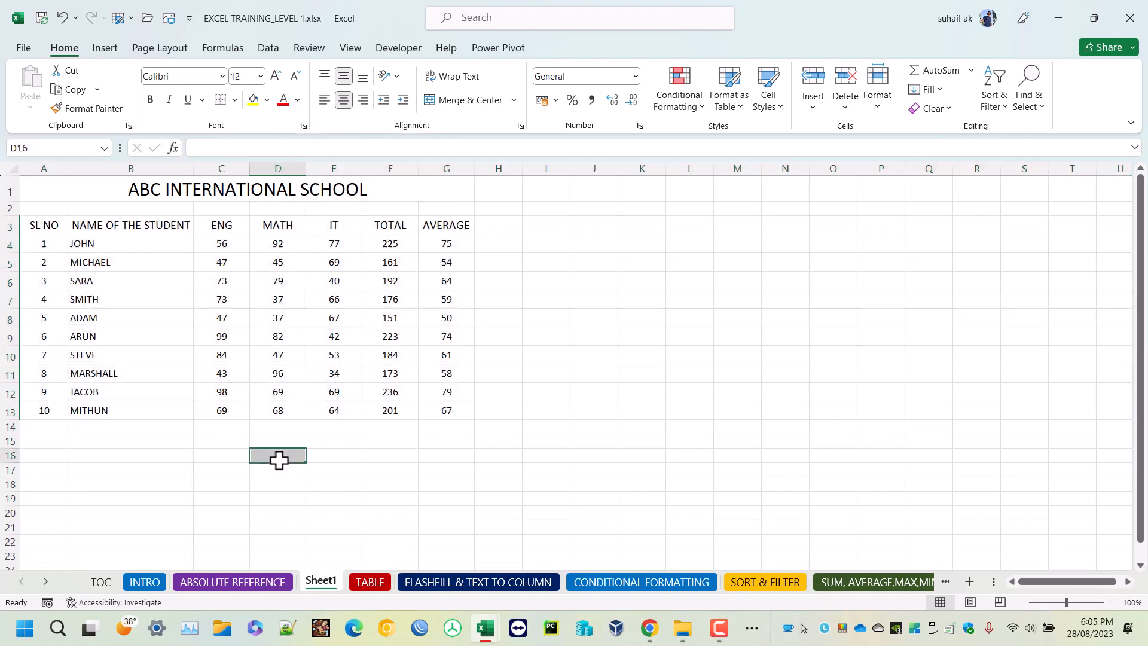
# Fill the merged title cell with the lightest gold shade and the headings in A3 to G3 with a stronger gold.
pyautogui.click(84, 189)
pyautogui.click(267, 100)
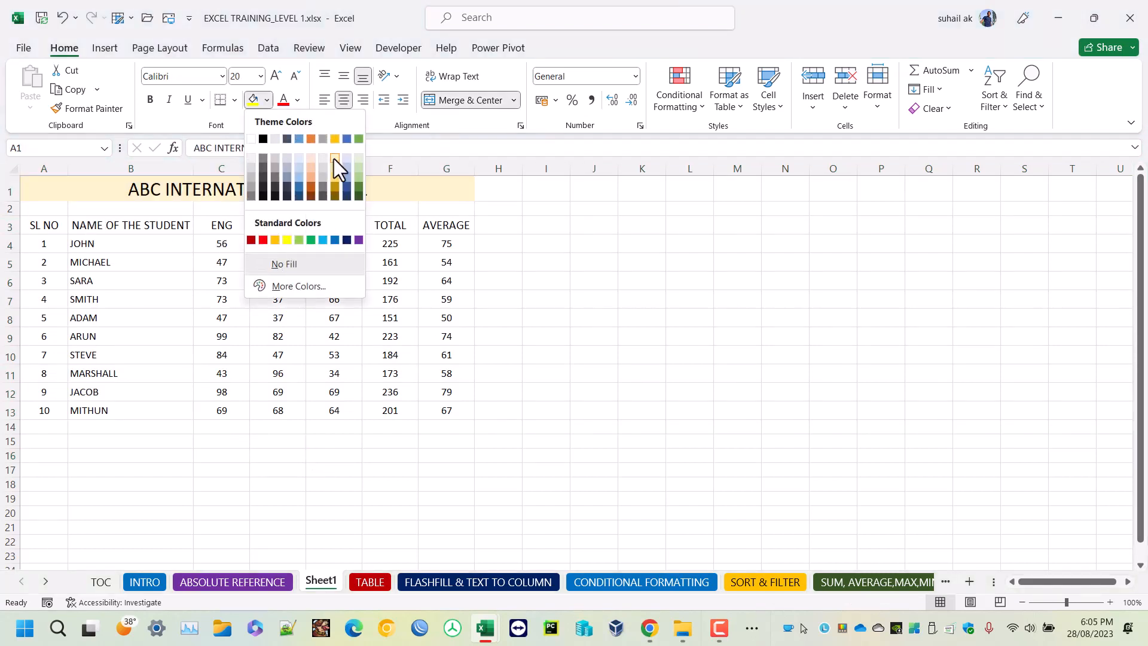
pyautogui.click(334, 159)
pyautogui.moveTo(29, 233); pyautogui.dragTo(441, 226)
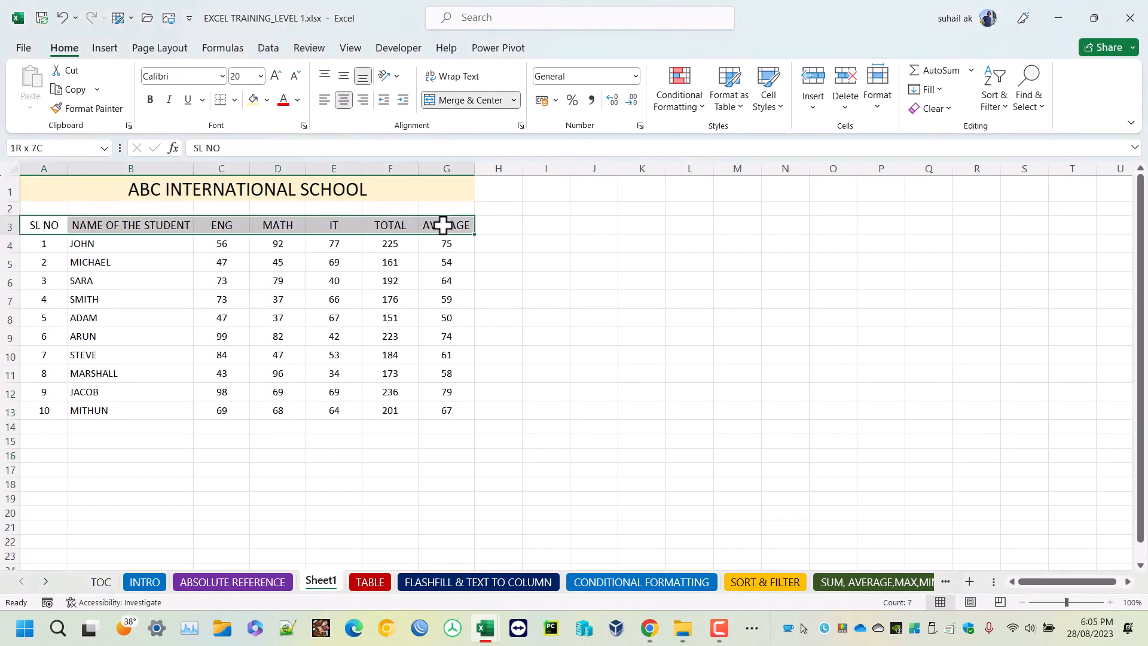
pyautogui.click(266, 100)
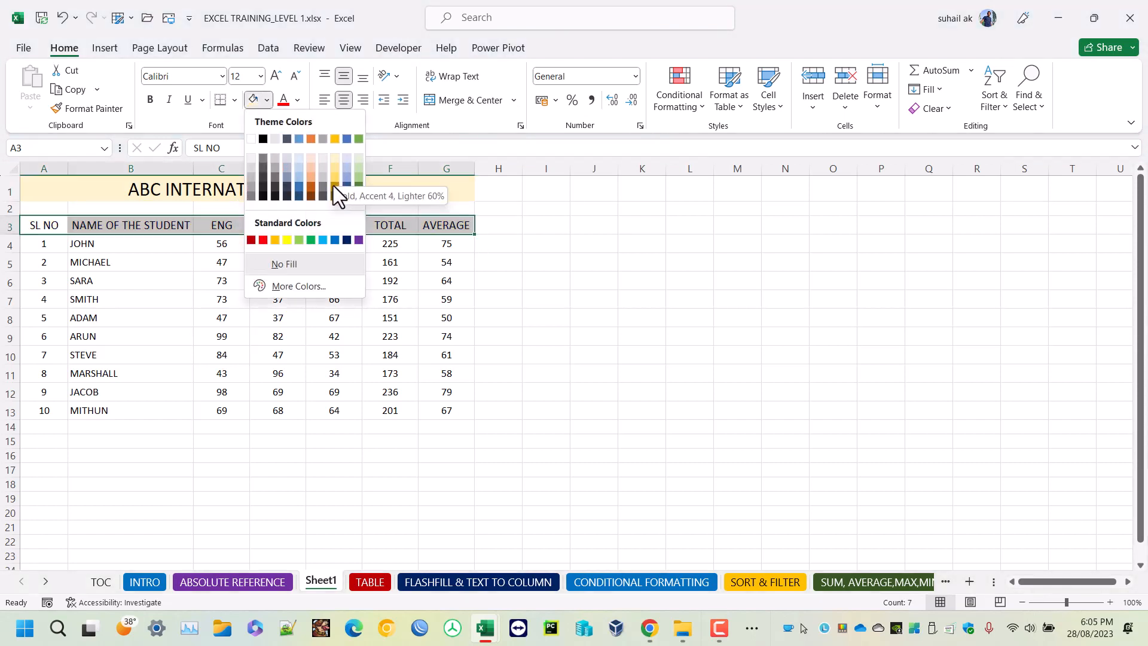
pyautogui.click(340, 188)
pyautogui.click(269, 297)
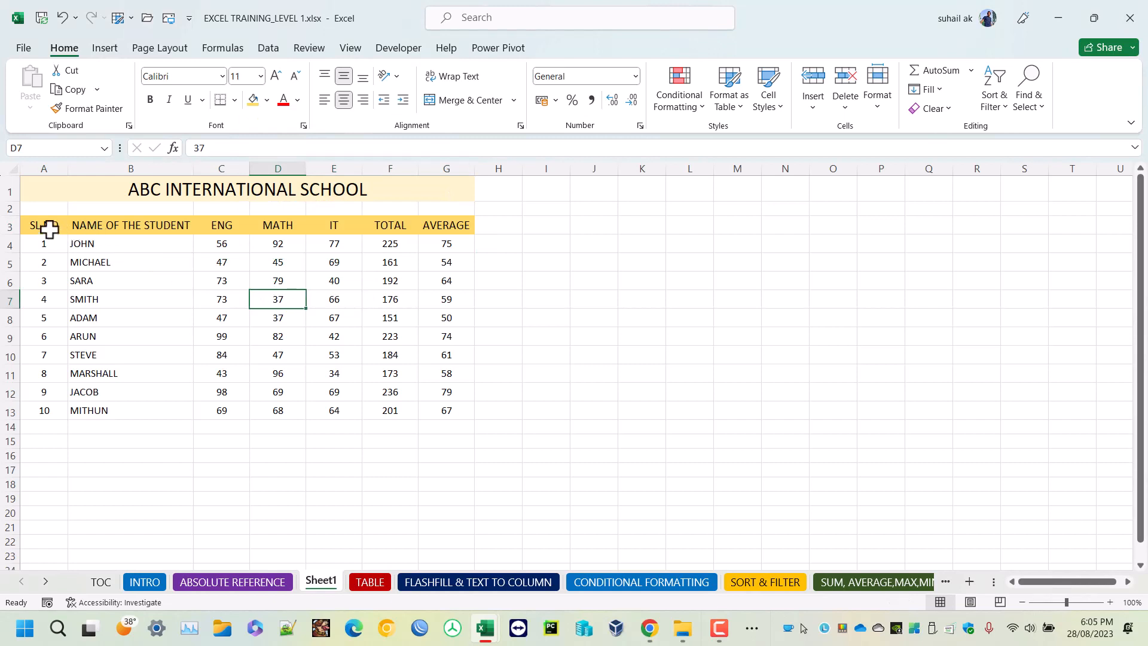
# Apply light gold outline and inside borders to the whole table in A3 to G13.
pyautogui.moveTo(44, 226); pyautogui.dragTo(435, 405)
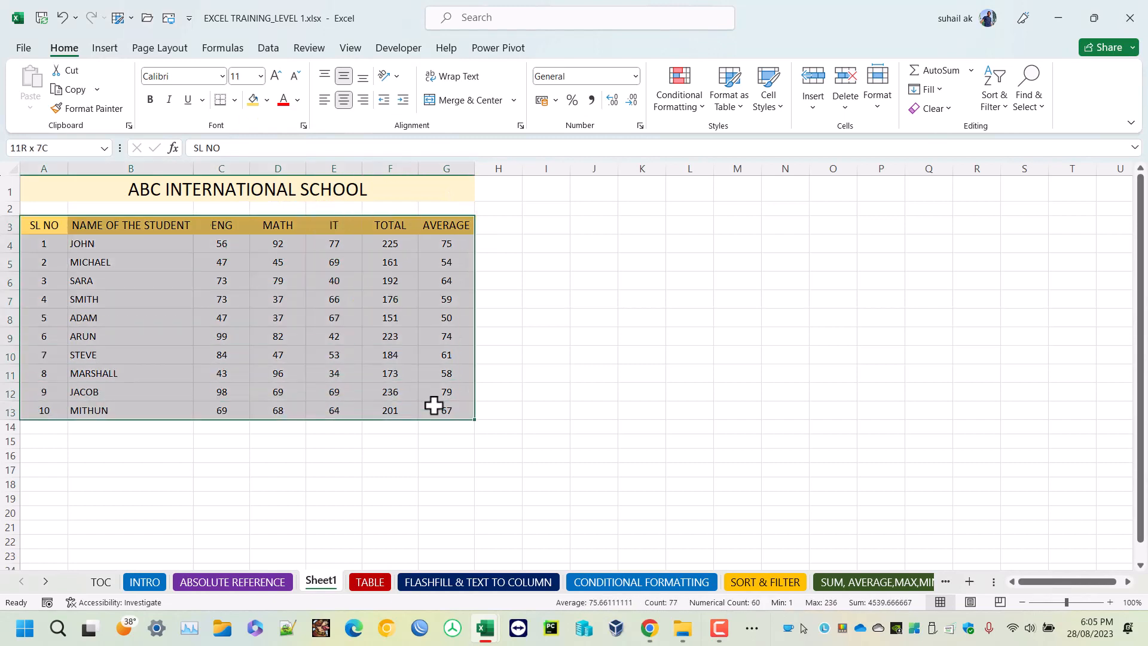
pyautogui.click(235, 97)
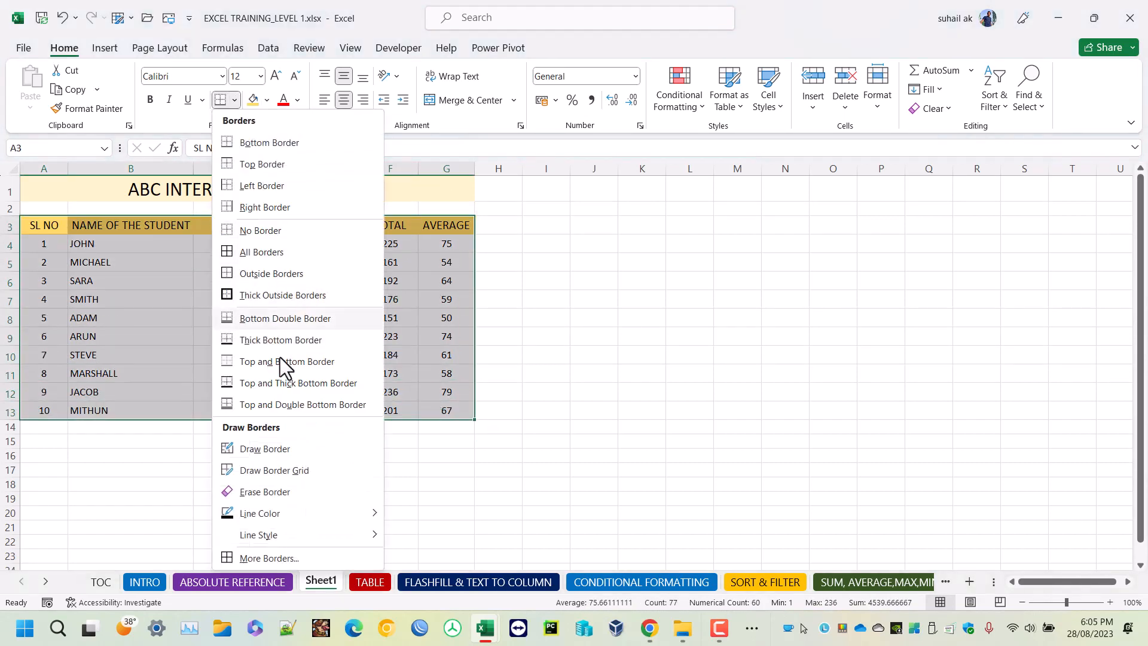
pyautogui.click(274, 557)
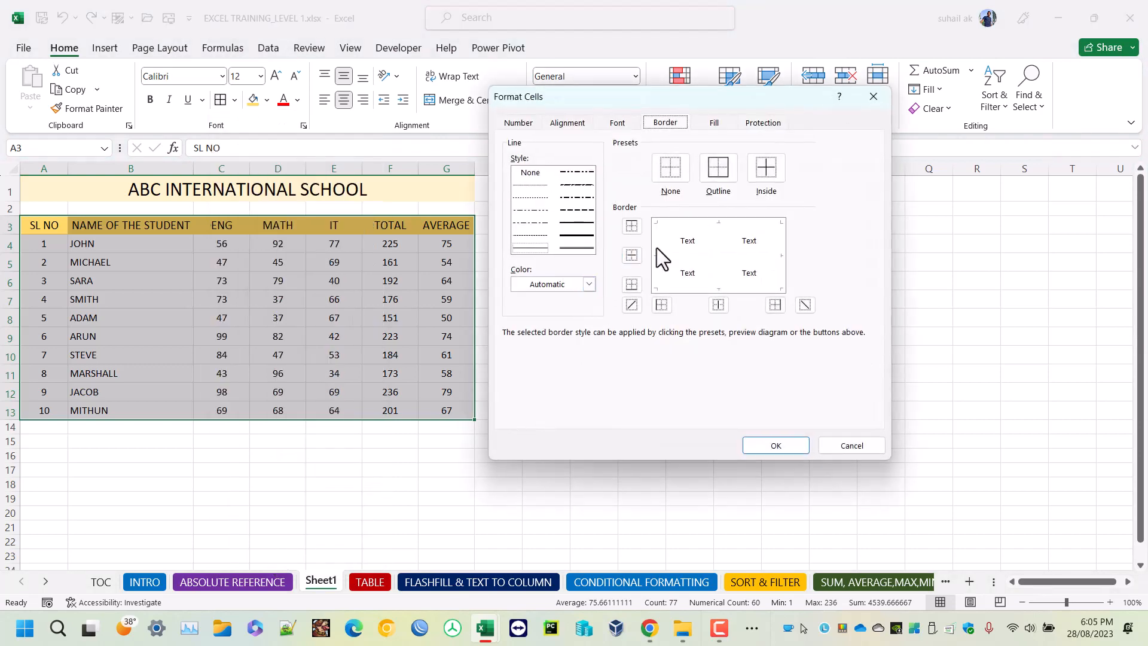
pyautogui.click(561, 284)
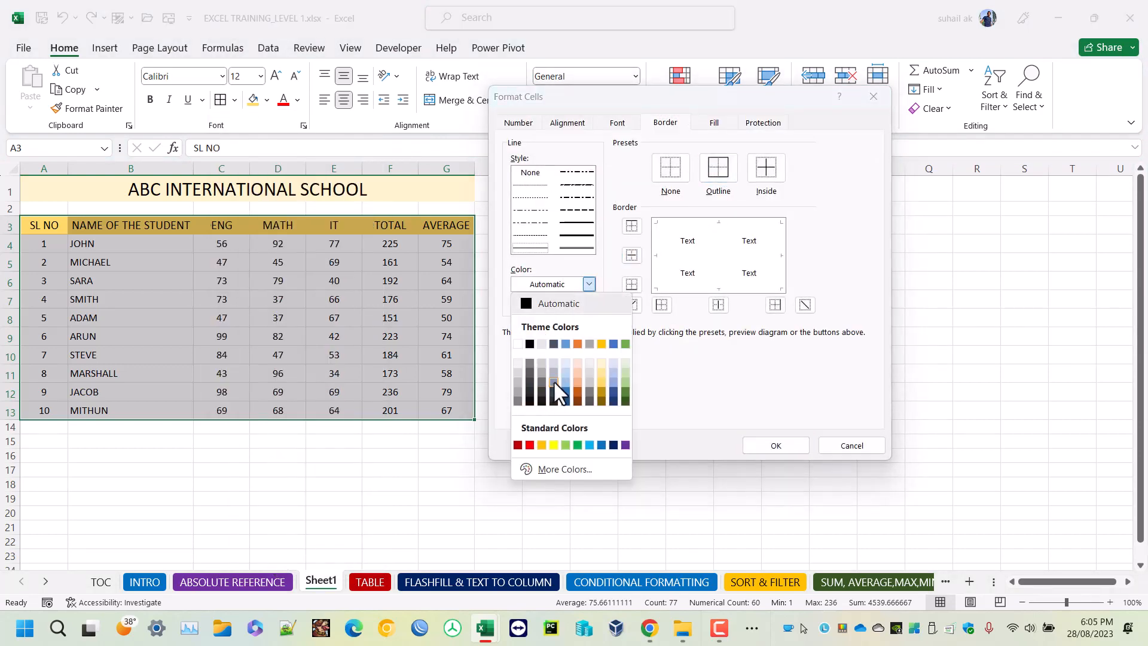
pyautogui.click(601, 372)
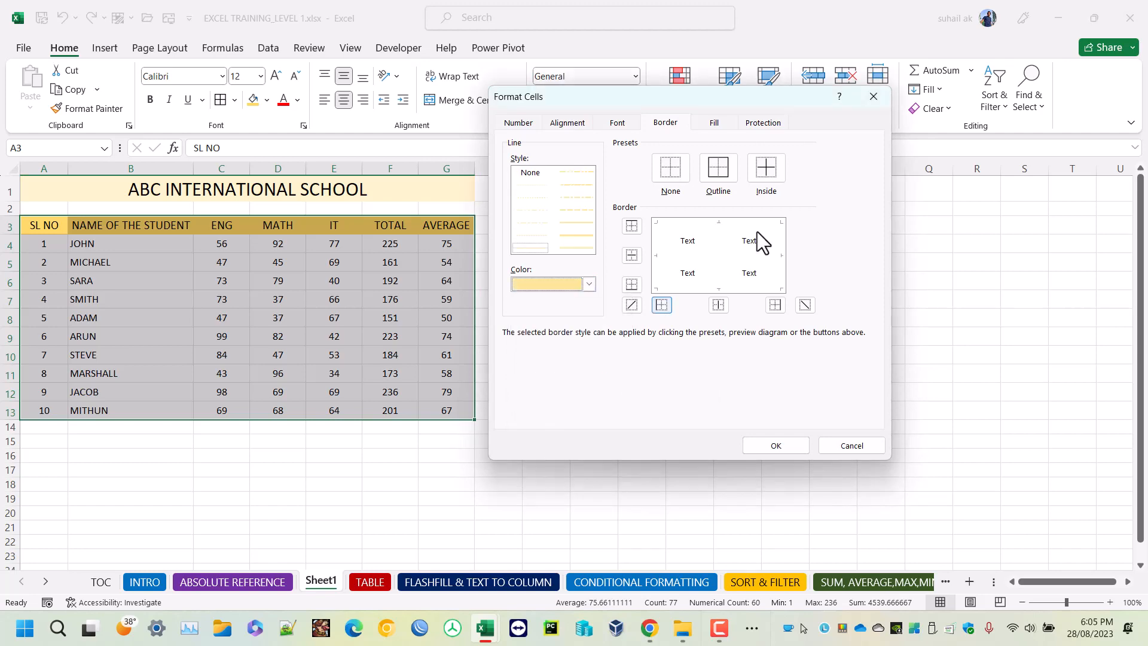
pyautogui.click(718, 168)
pyautogui.click(766, 168)
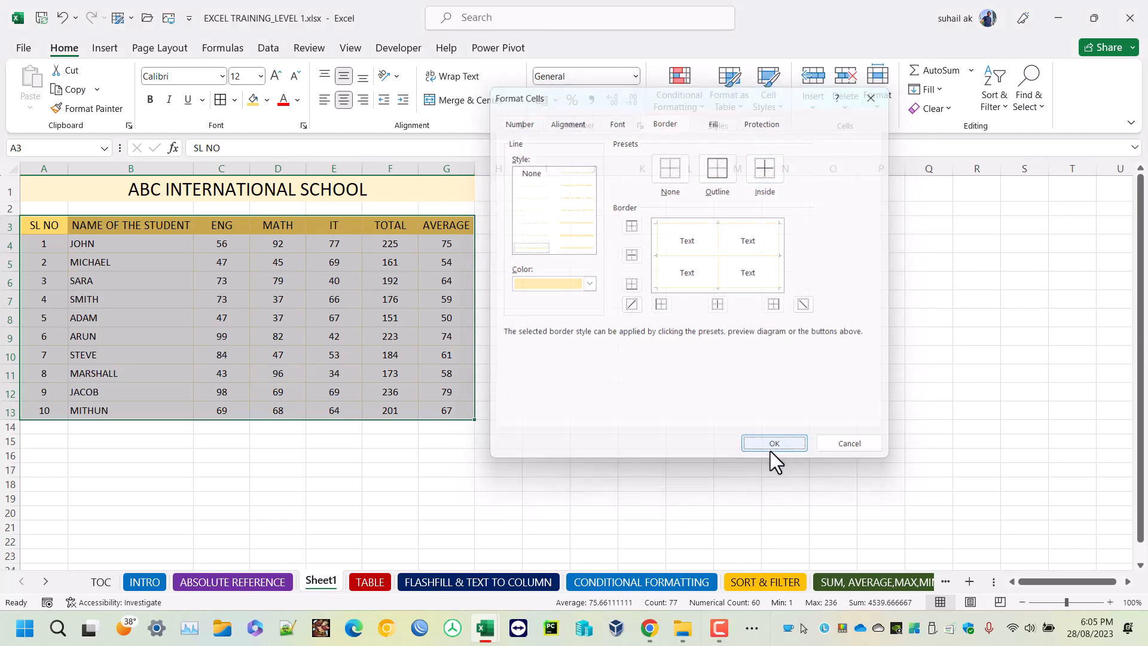
pyautogui.click(776, 445)
pyautogui.click(674, 412)
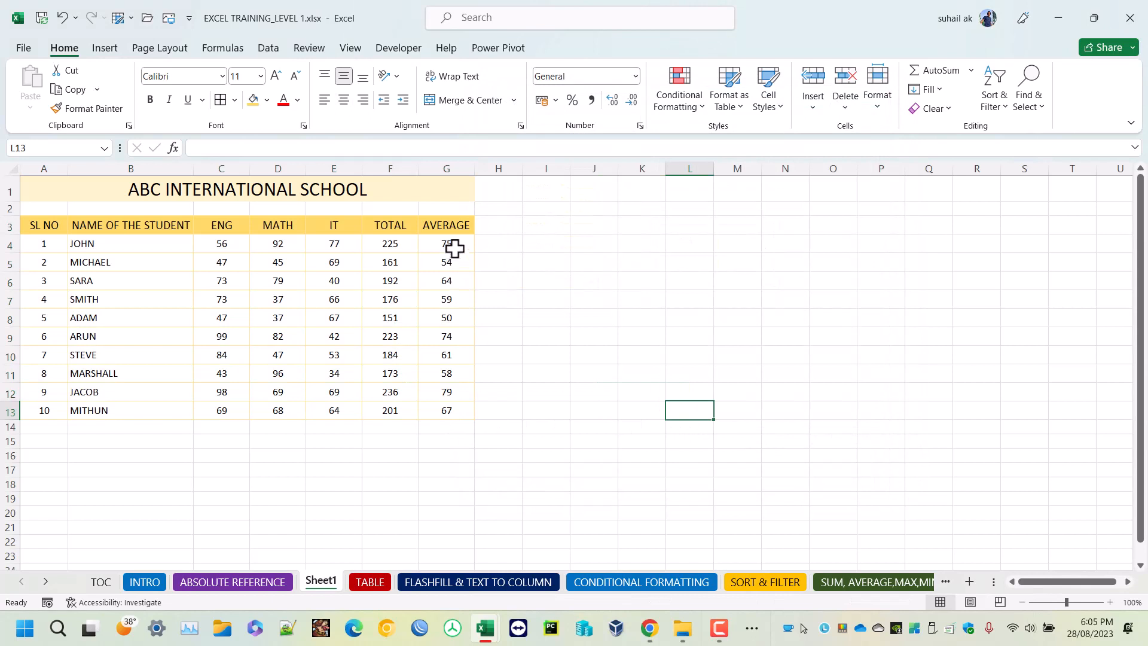
# Make the averages in G4 to G13 bold.
pyautogui.moveTo(449, 245); pyautogui.dragTo(447, 412)
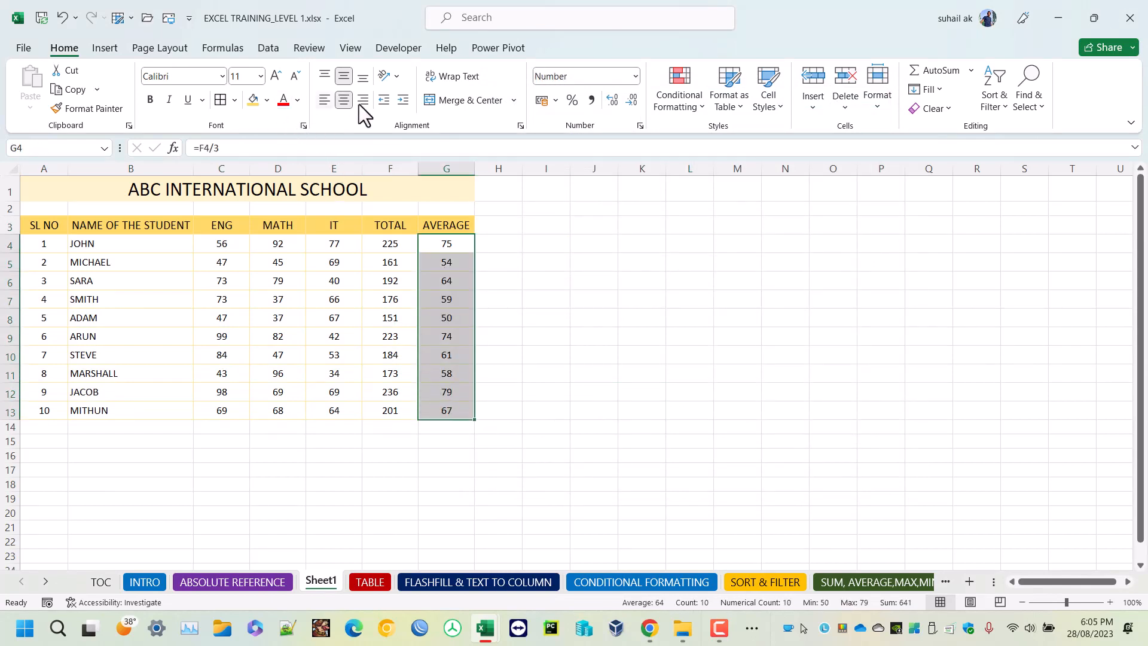
pyautogui.click(153, 100)
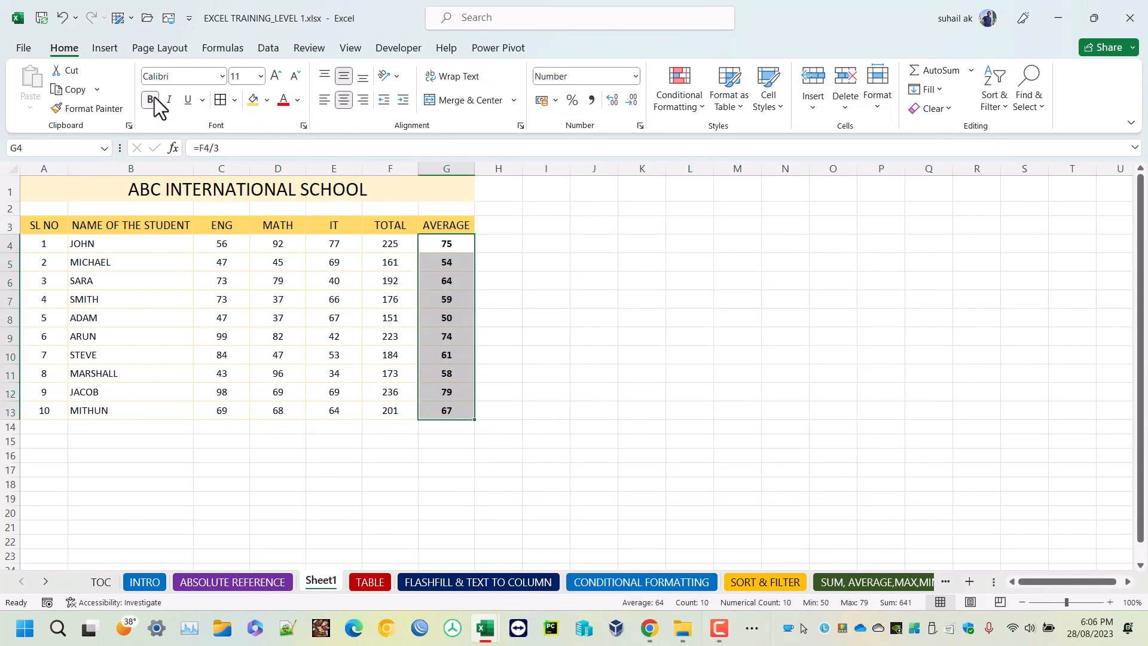
pyautogui.press('F10')
# Apply the Green - Yellow Color Scale conditional formatting to the totals in F4 to F13.
pyautogui.moveTo(389, 242); pyautogui.dragTo(383, 412)
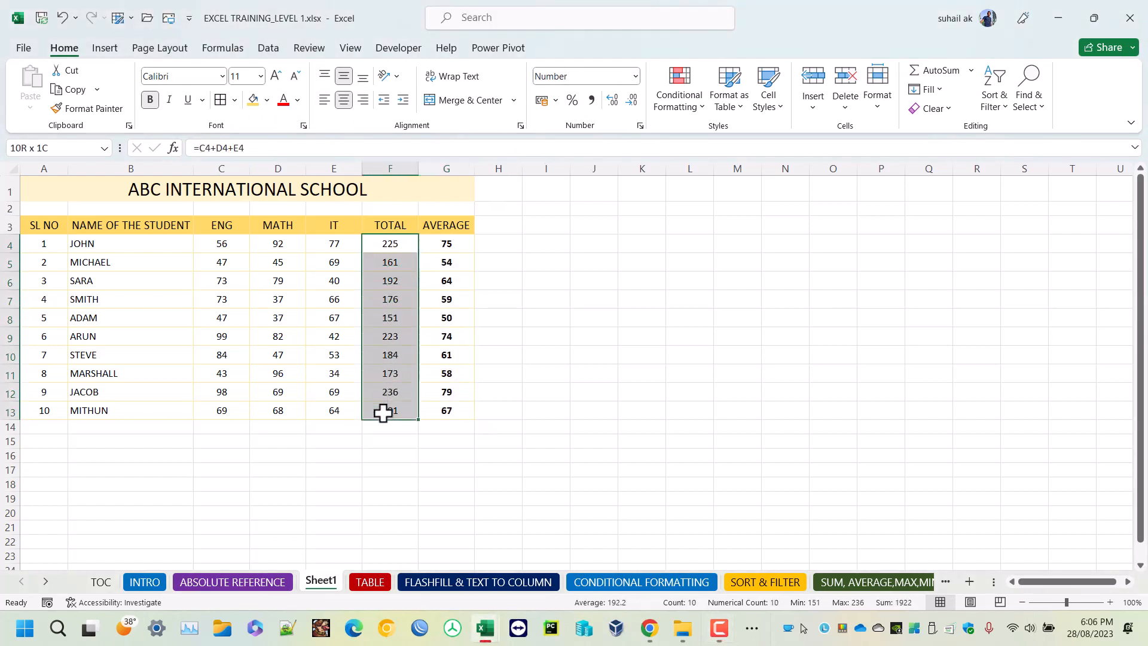
pyautogui.click(702, 104)
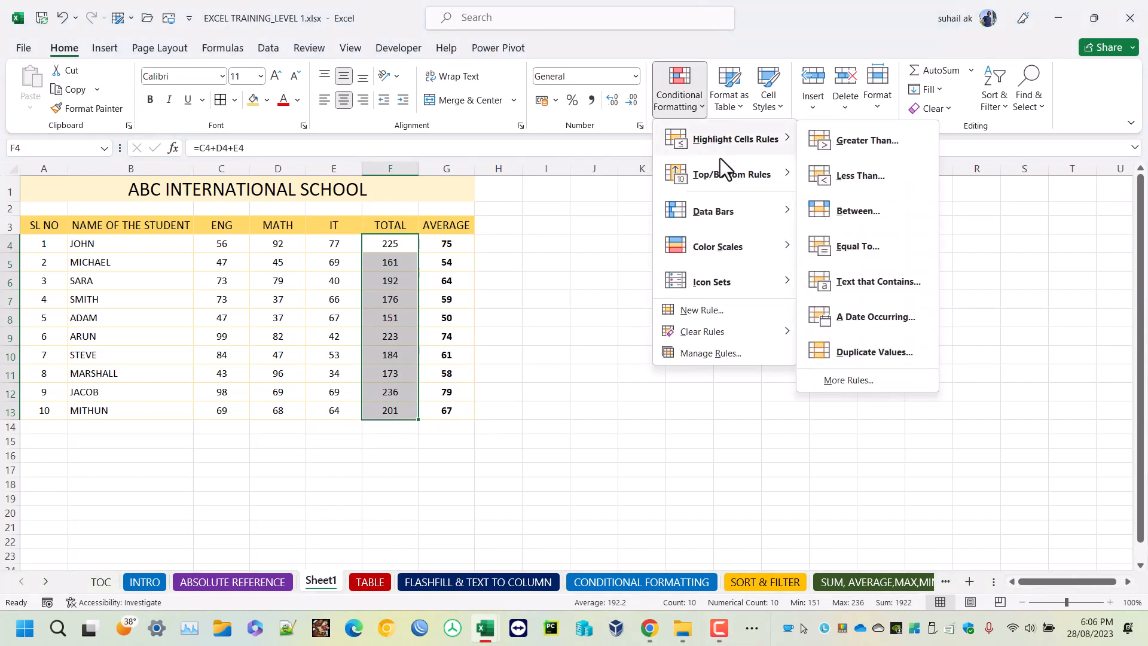
pyautogui.moveTo(751, 252)
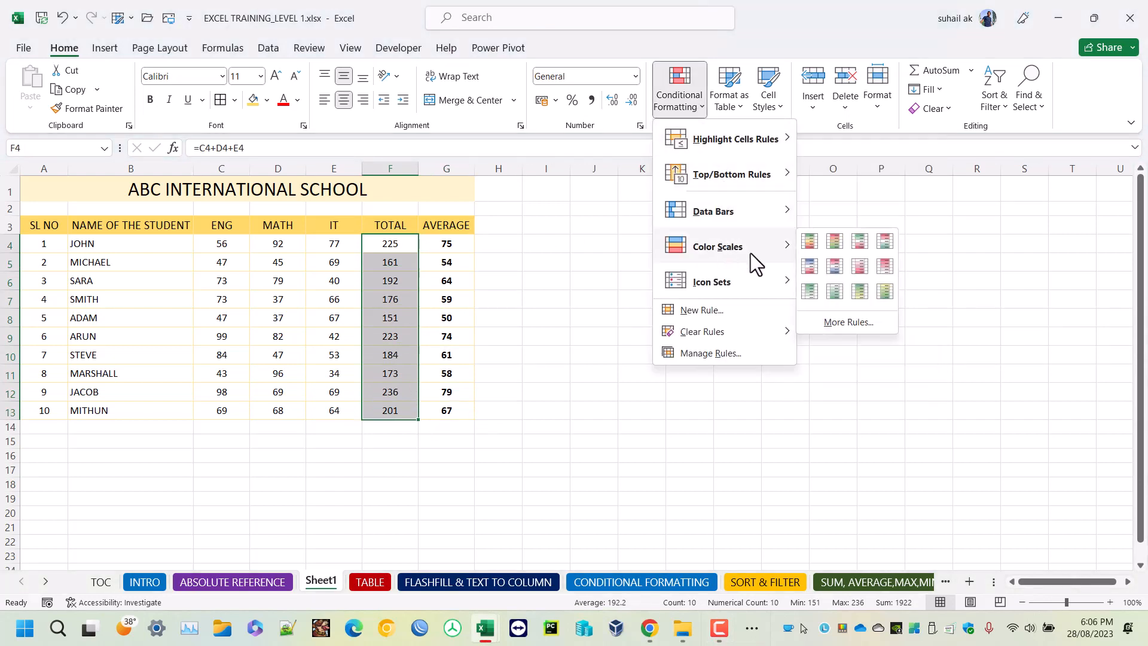
pyautogui.click(861, 291)
pyautogui.click(652, 373)
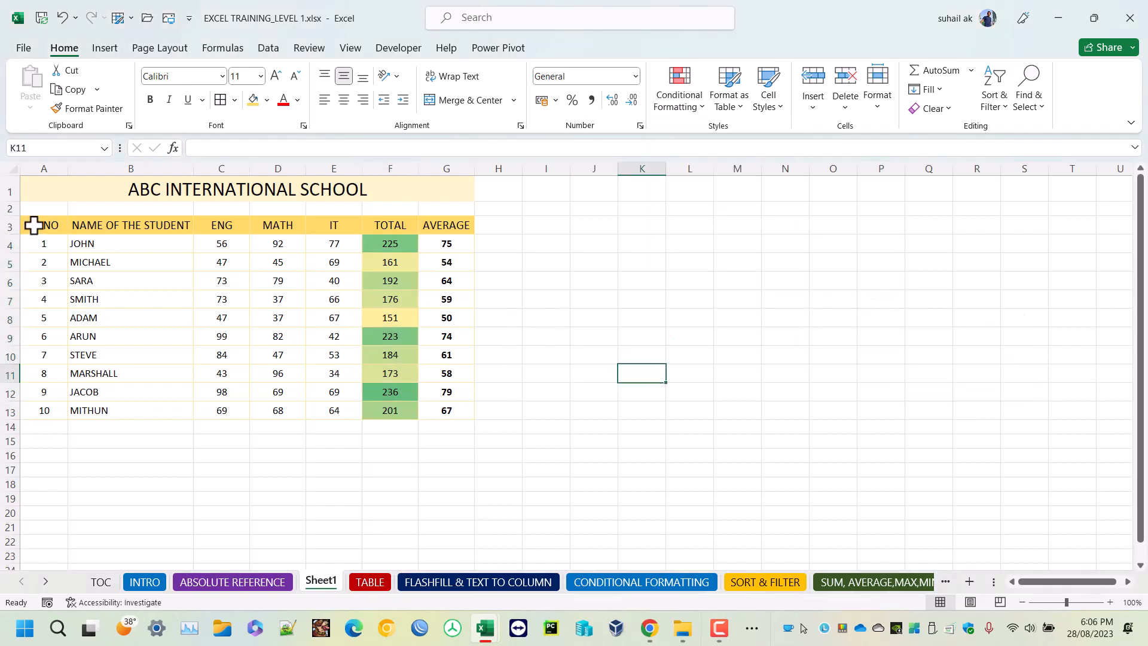
# Make the column headings in A3 to G3 bold.
pyautogui.moveTo(33, 226); pyautogui.dragTo(445, 239)
pyautogui.moveTo(450, 231); pyautogui.dragTo(451, 231)
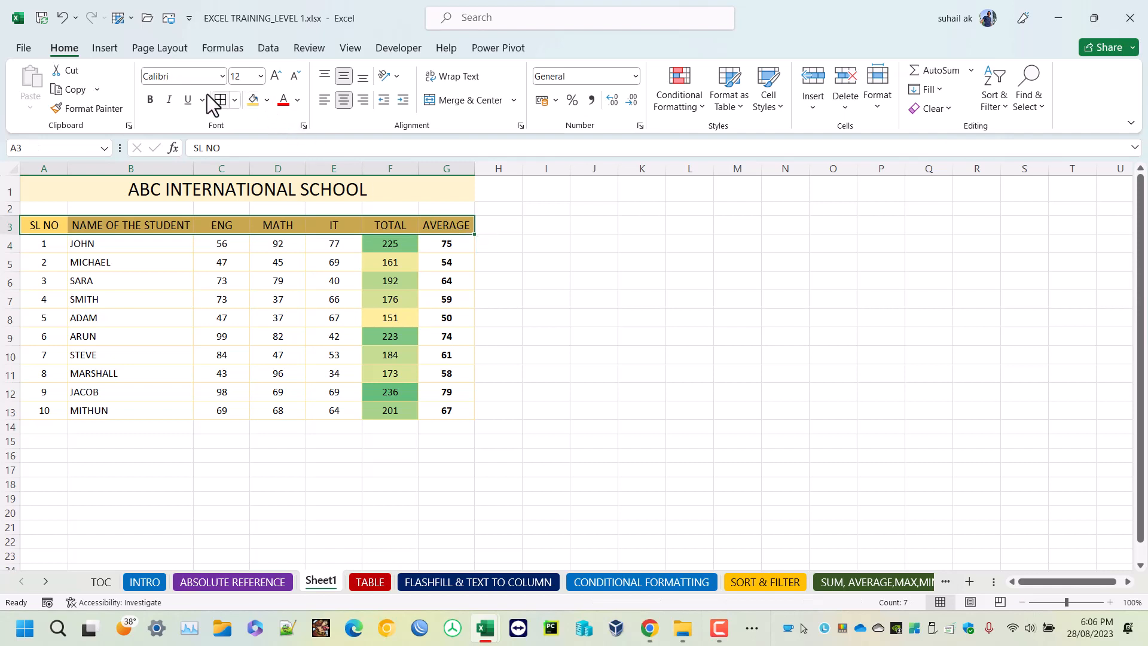
pyautogui.click(150, 100)
pyautogui.click(278, 303)
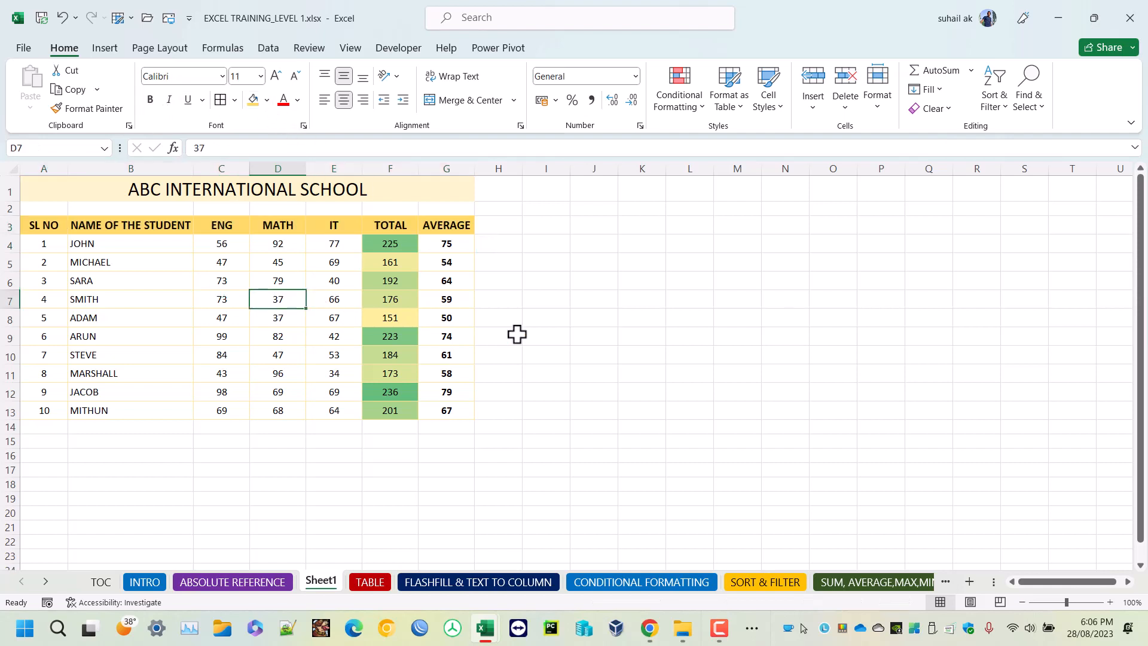